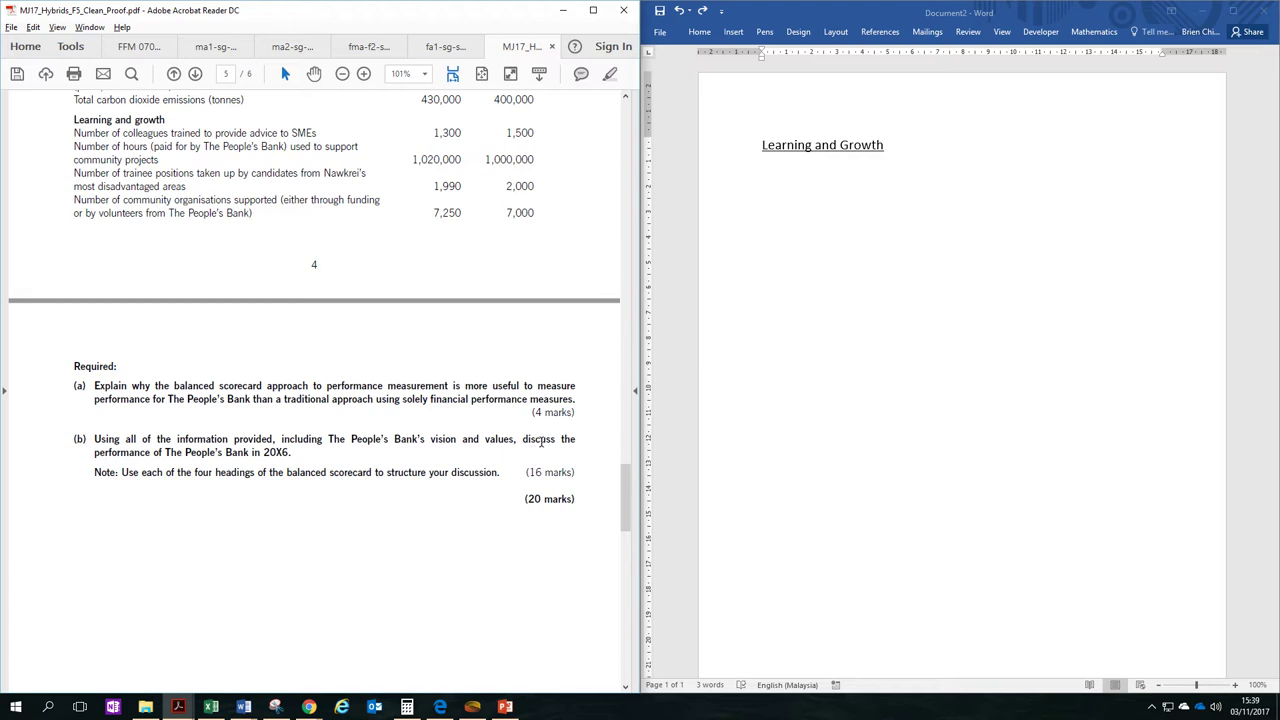
# Highlight the word 'discuss' in question (b) in yellow
pyautogui.doubleClick(540, 442)
pyautogui.rightClick(558, 447)
pyautogui.click(578, 477)
# Highlight the phrase 'balanced scorecard' in the note in yellow
pyautogui.moveTo(287, 472); pyautogui.dragTo(352, 482)
pyautogui.rightClick(352, 482)
pyautogui.click(394, 517)
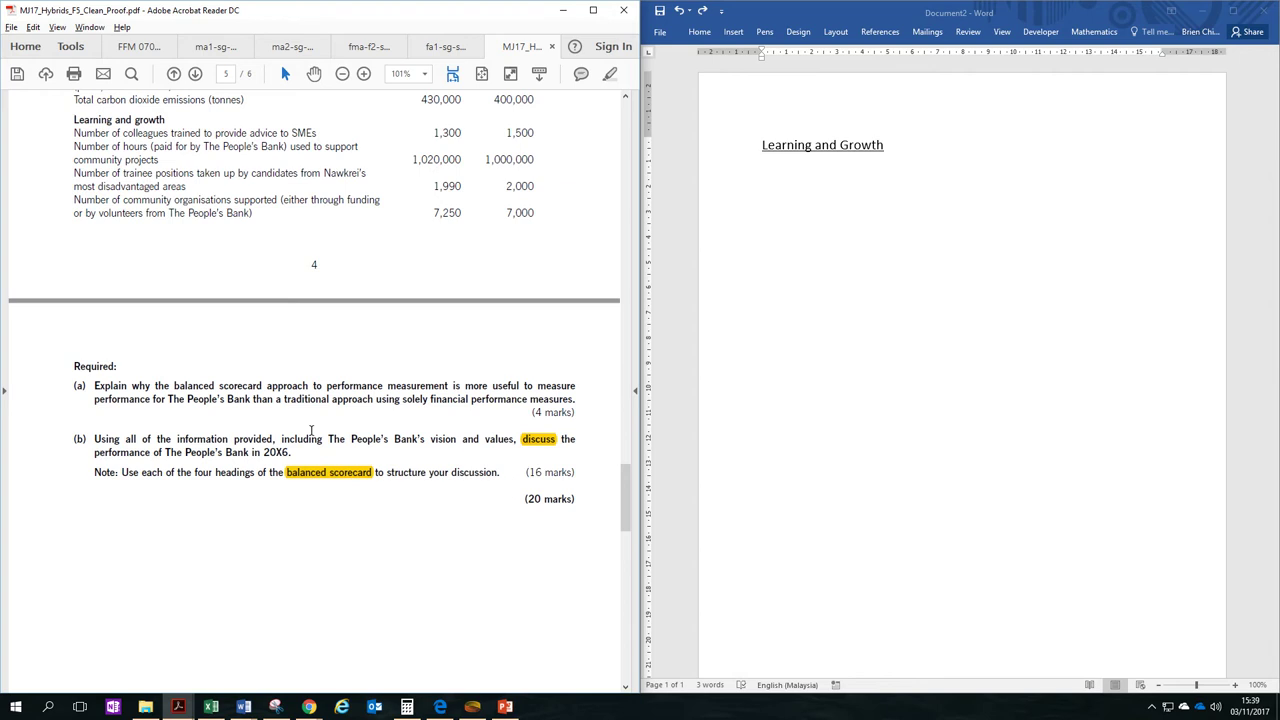
# Review the page 4 table's Financial, Customer and Internal processes perspective headings
pyautogui.scroll(5, 311, 431)
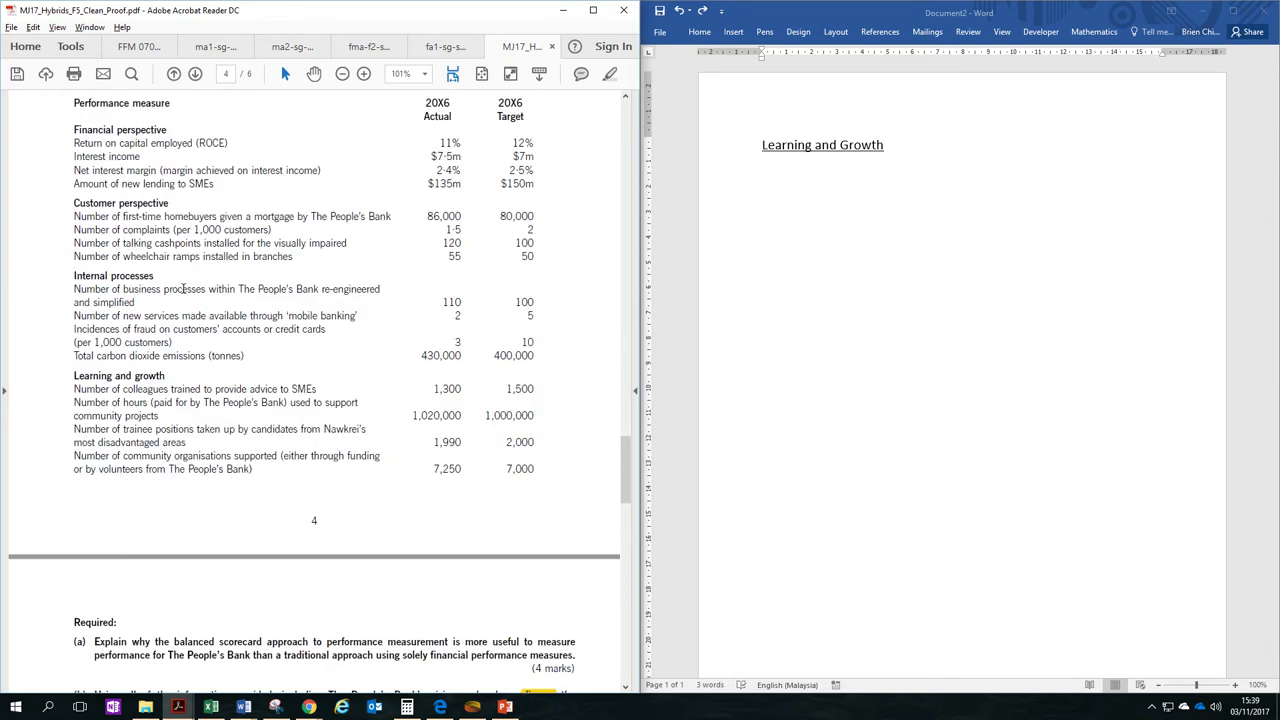
pyautogui.moveTo(72, 137); pyautogui.dragTo(246, 355)
pyautogui.click(160, 200)
pyautogui.moveTo(74, 130); pyautogui.dragTo(166, 132)
pyautogui.moveTo(74, 203); pyautogui.dragTo(168, 205)
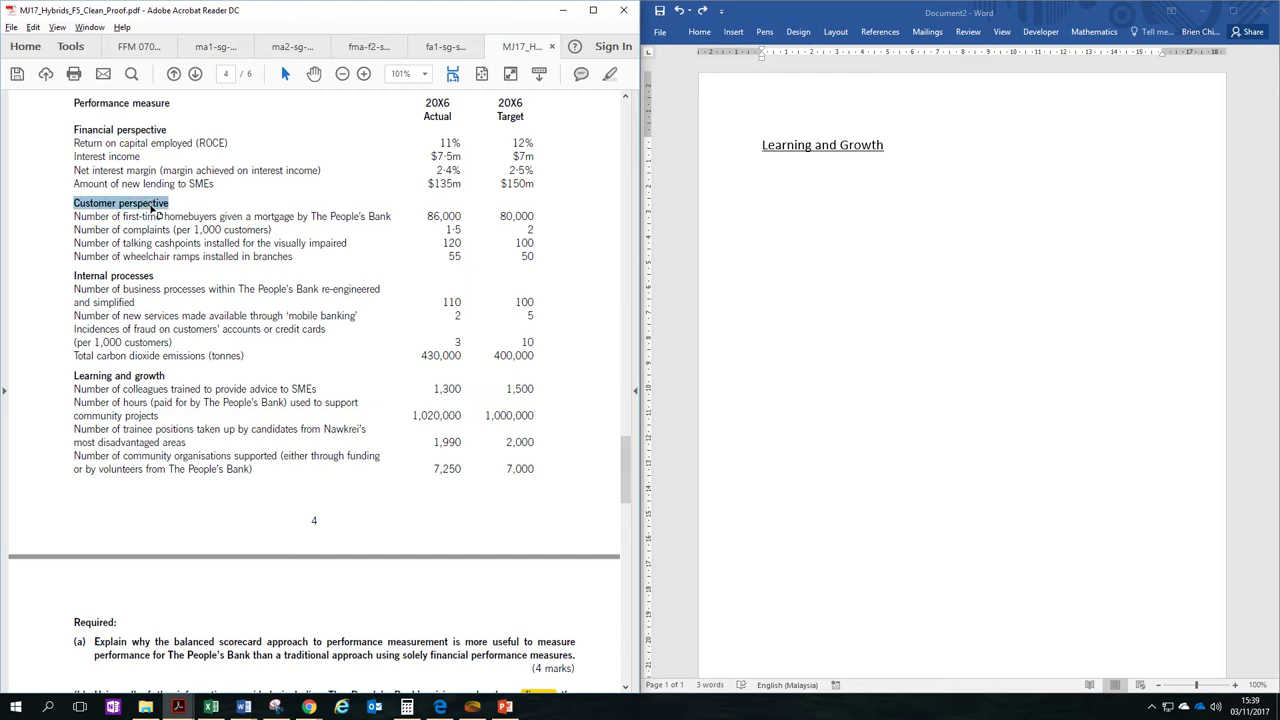
pyautogui.moveTo(74, 276); pyautogui.dragTo(154, 277)
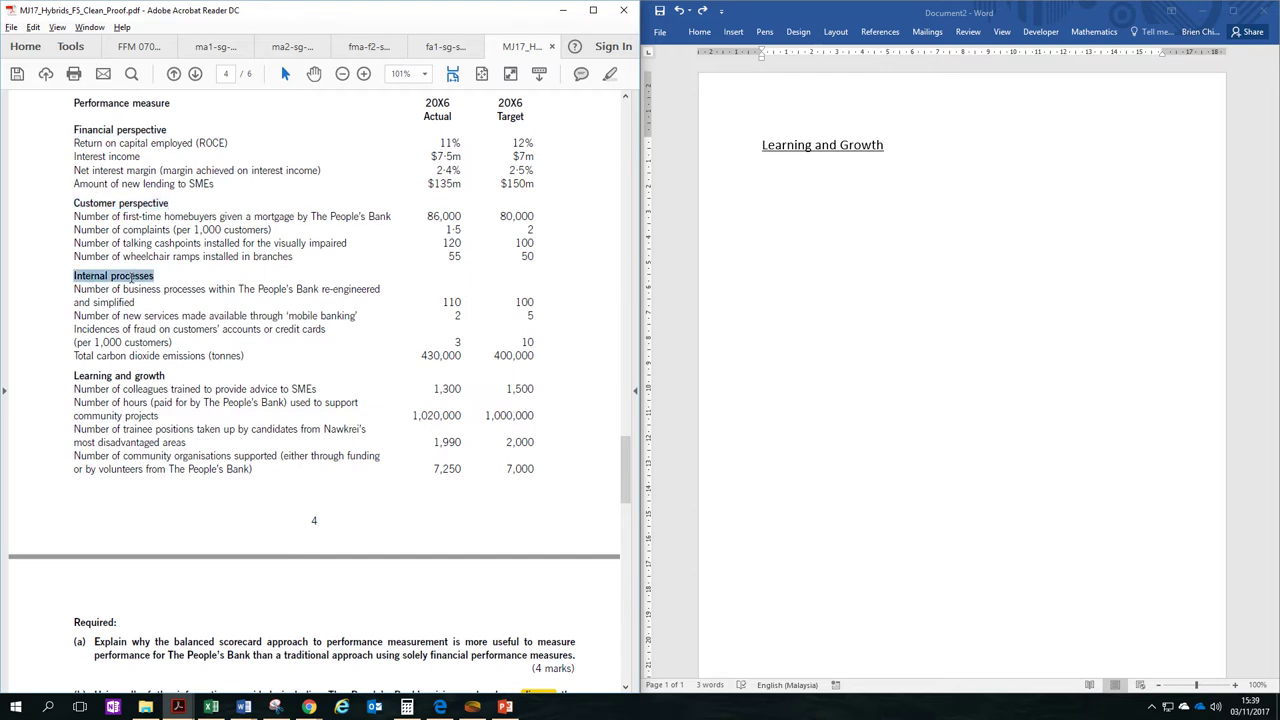
pyautogui.click(265, 361)
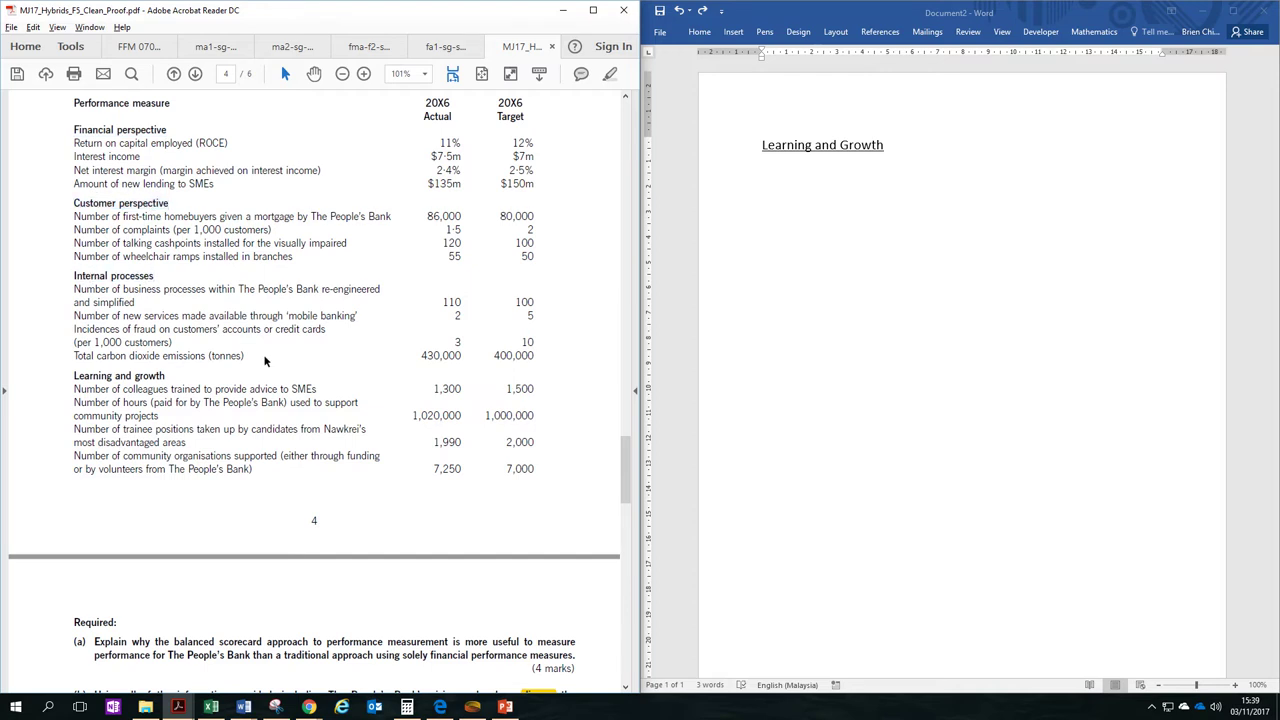
# Review the Learning and growth heading and its measure rows in the table
pyautogui.scroll(-4, 265, 361)
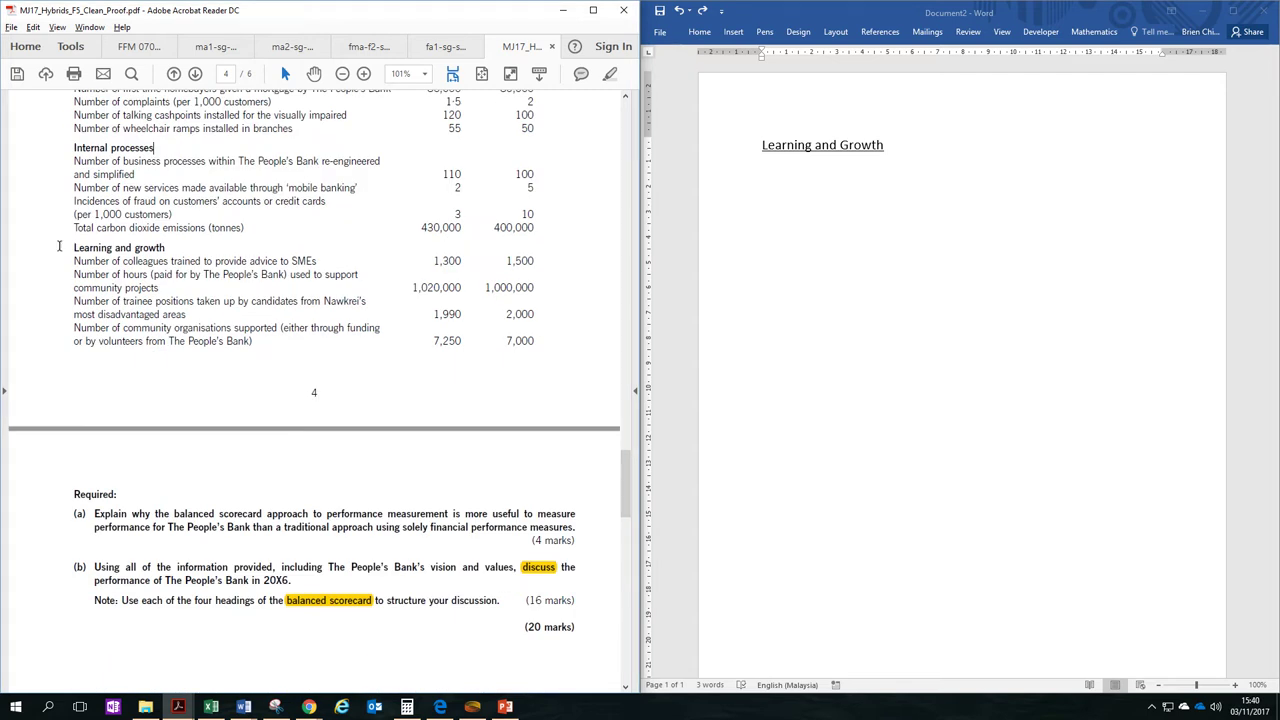
pyautogui.moveTo(74, 247); pyautogui.dragTo(185, 250)
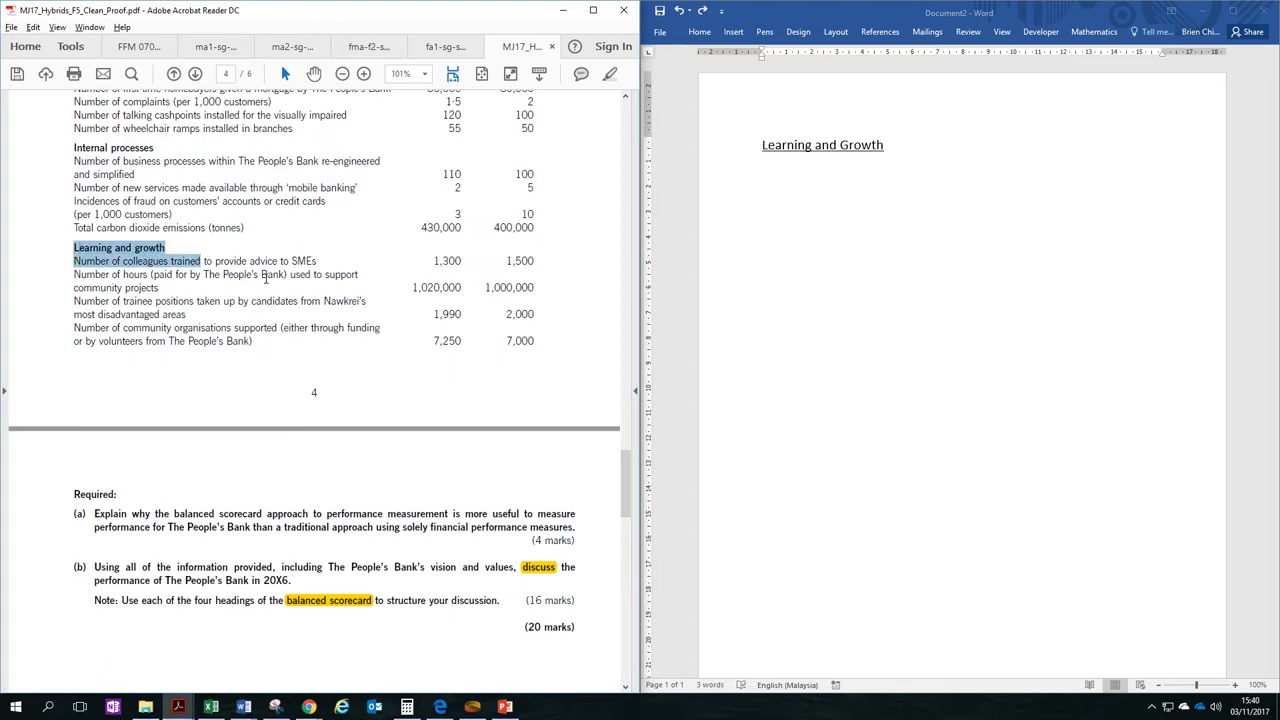
pyautogui.click(376, 380)
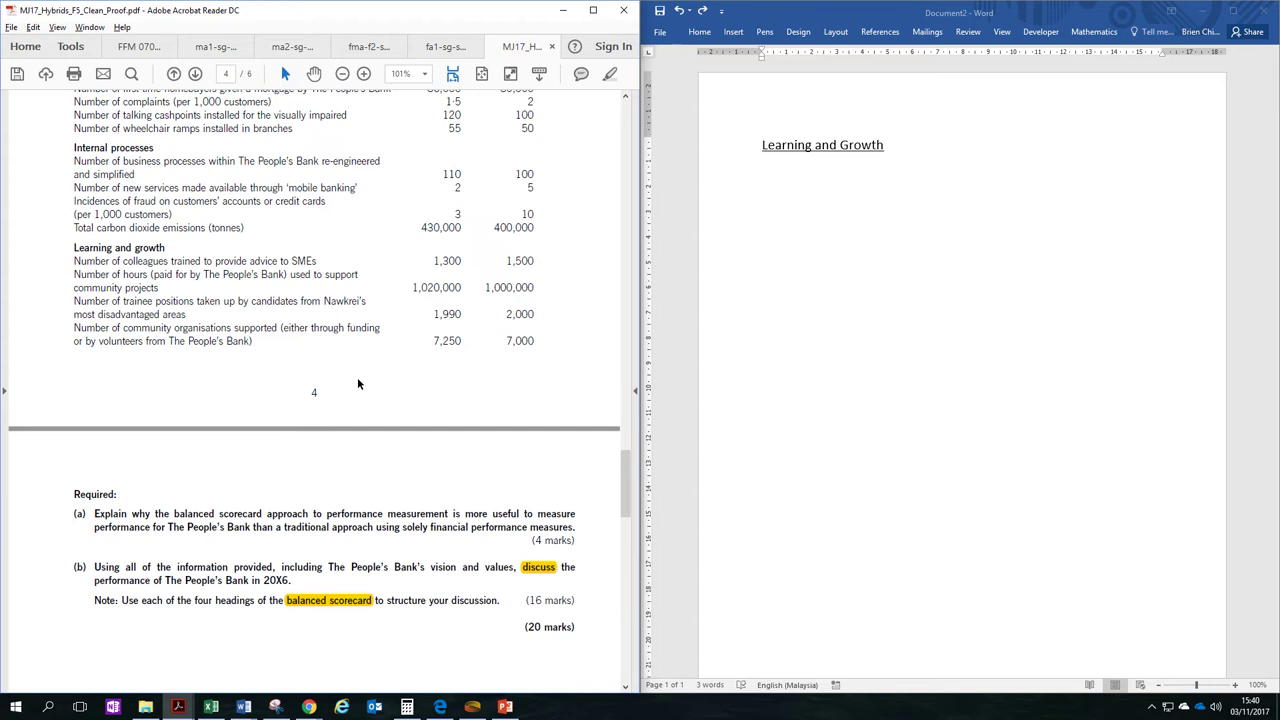
pyautogui.scroll(3, 357, 380)
pyautogui.moveTo(74, 357); pyautogui.dragTo(521, 441)
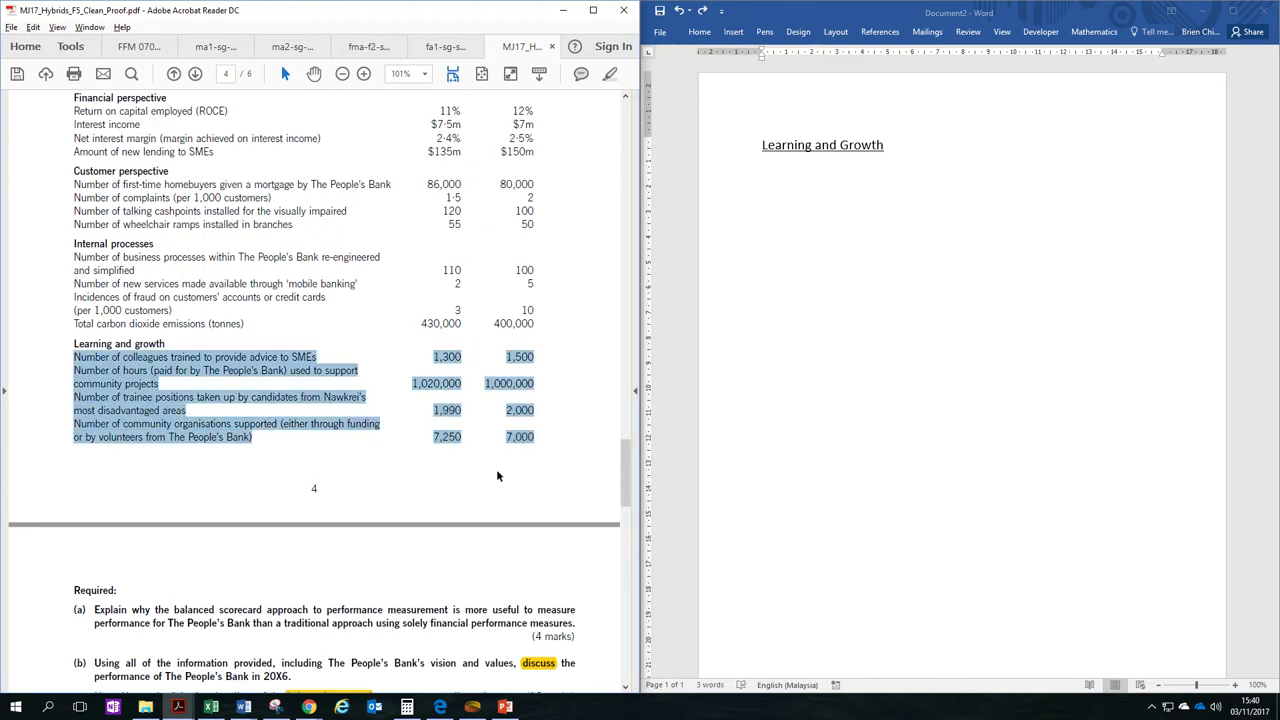
pyautogui.click(496, 476)
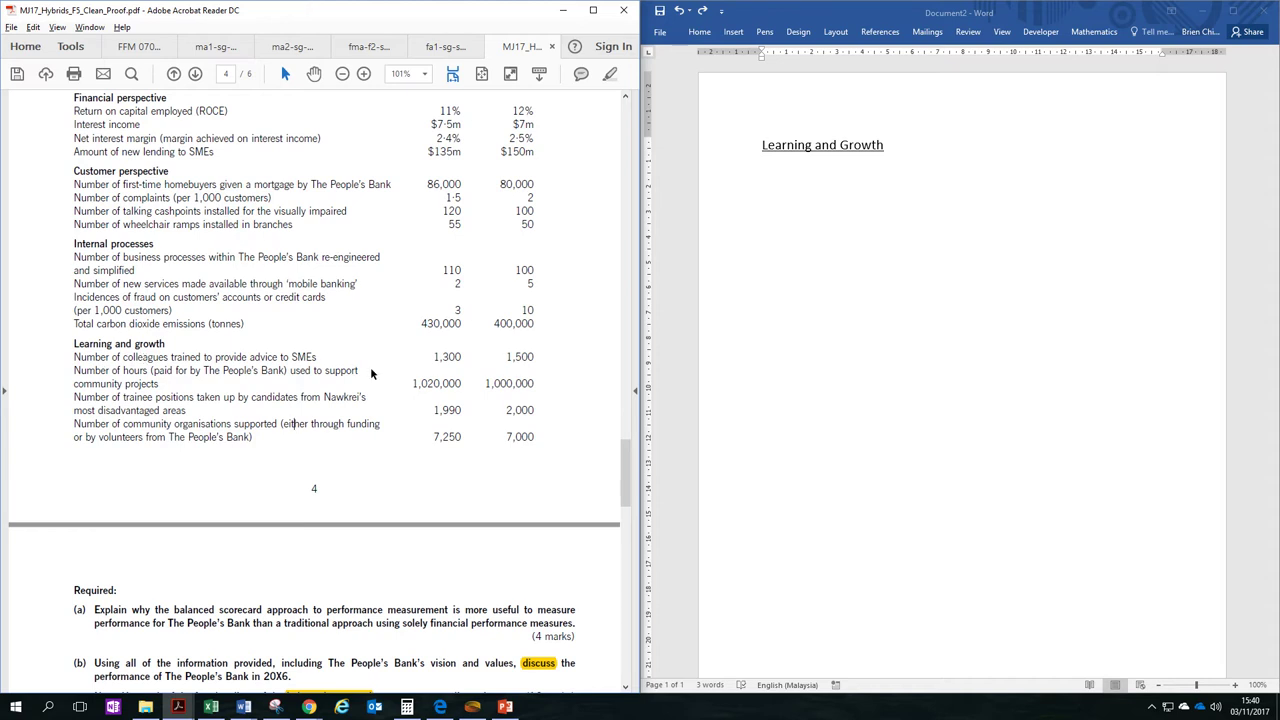
pyautogui.scroll(2, 310, 382)
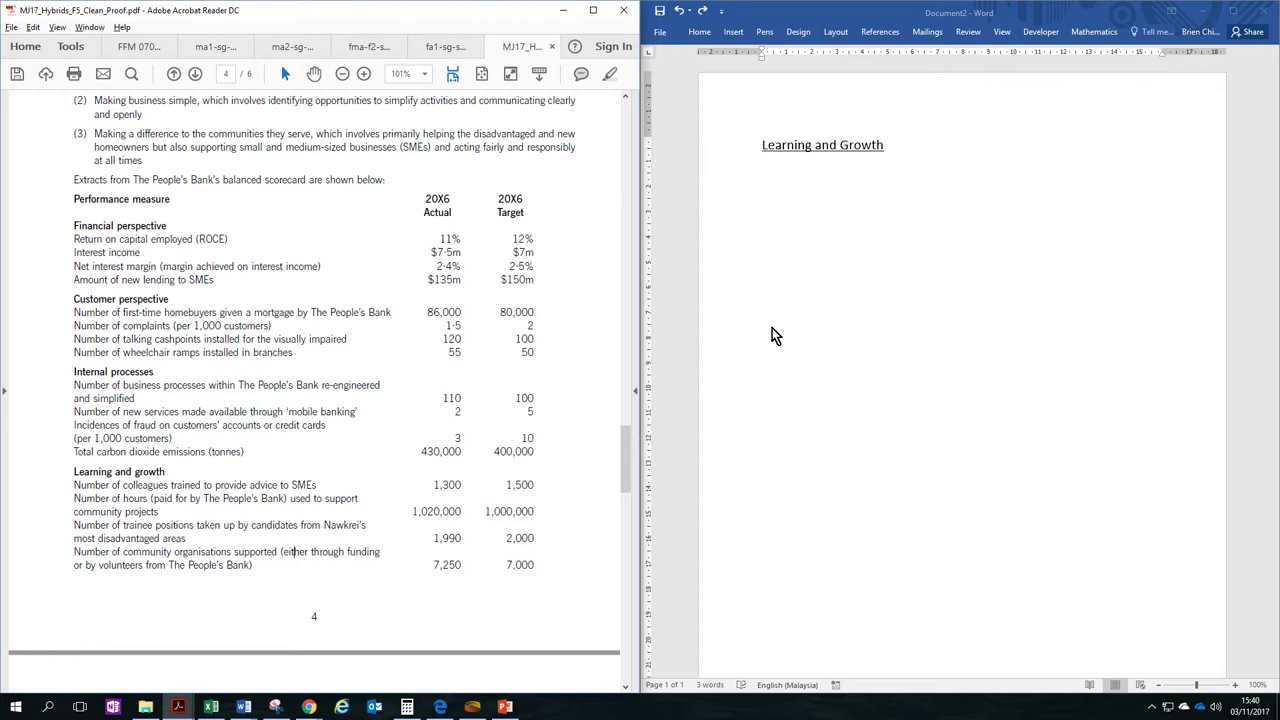
# Paste the bold bullet on staff advising SMEs below the Learning and Growth heading
pyautogui.click(925, 192)
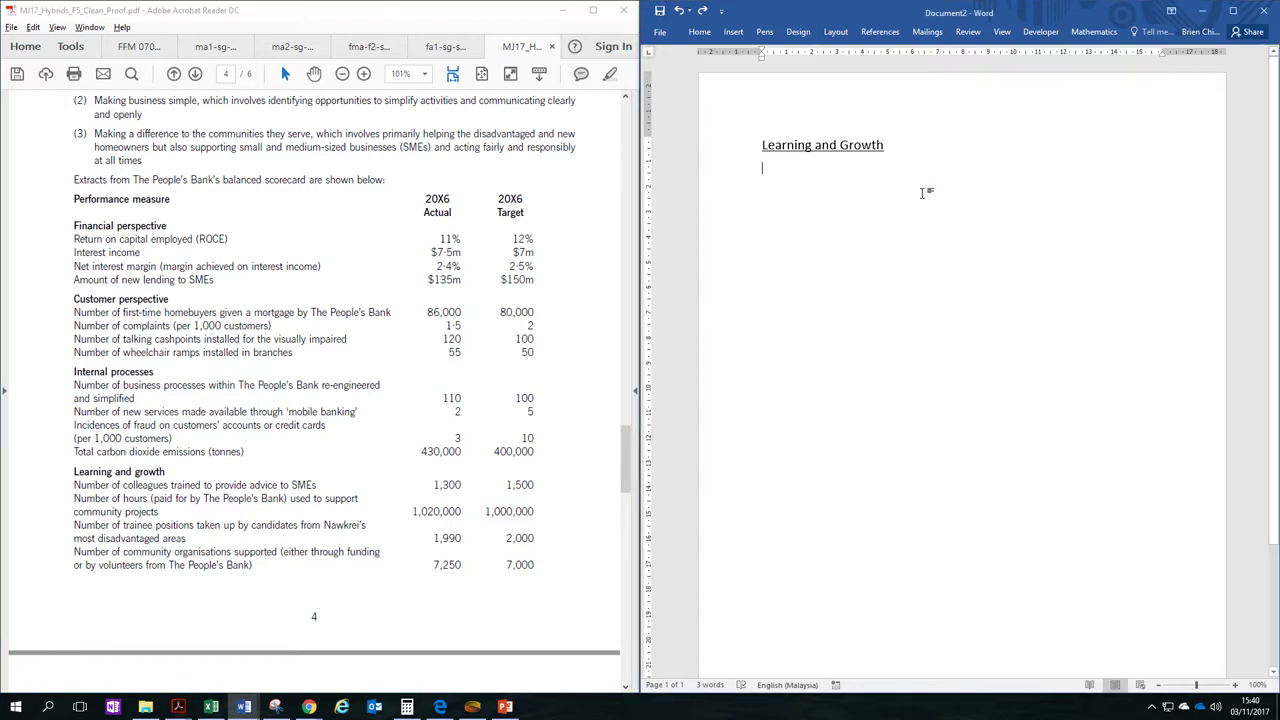
pyautogui.write('Number of staff training to advise SMEs')
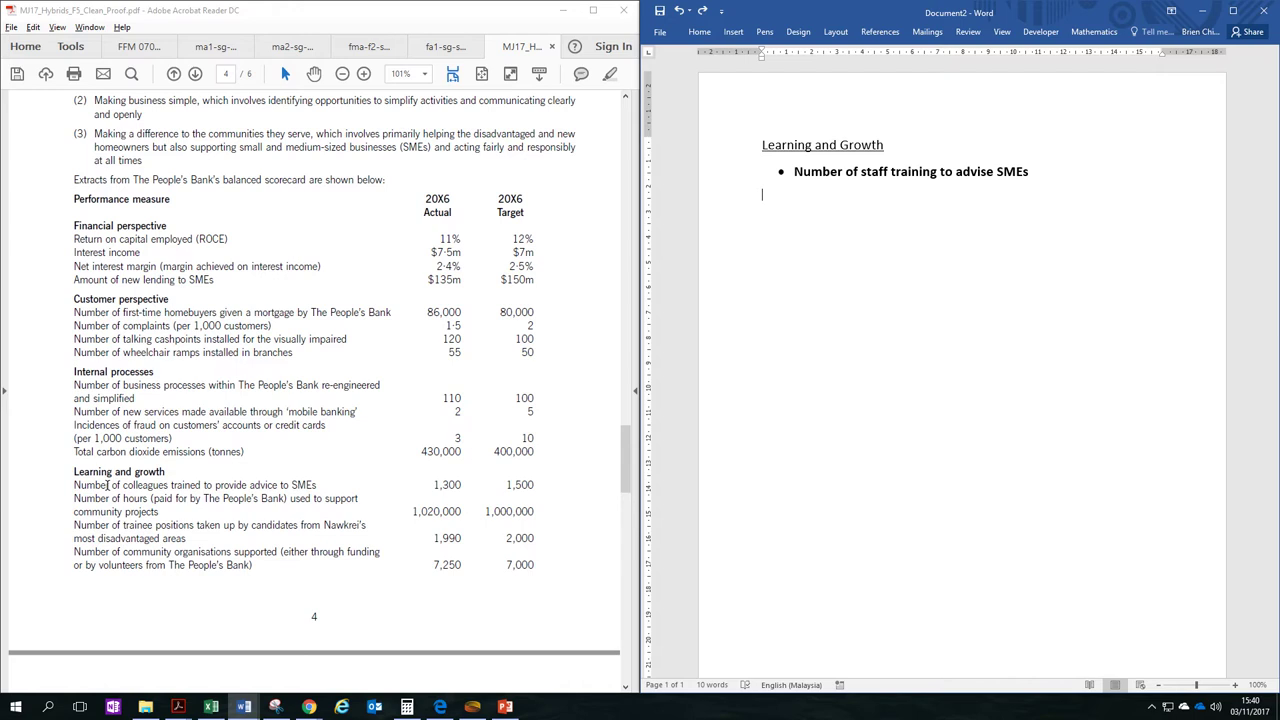
pyautogui.moveTo(109, 485); pyautogui.dragTo(304, 488)
pyautogui.click(929, 290)
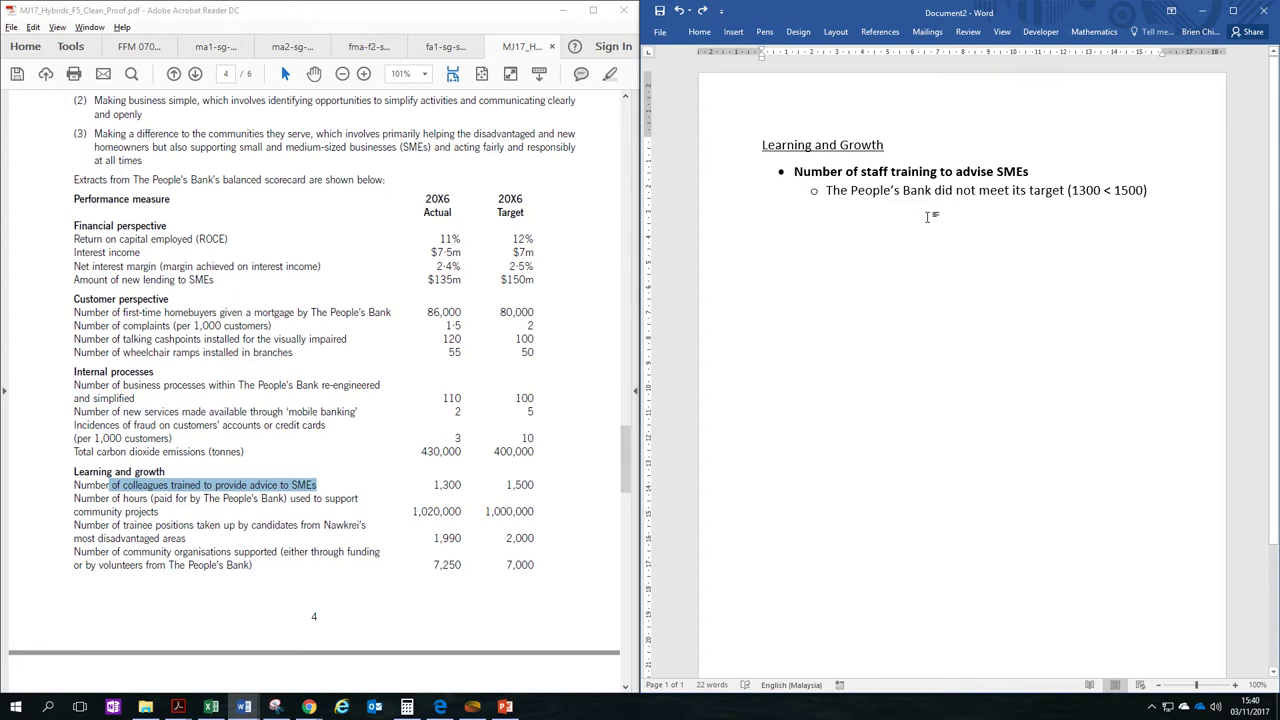
# Add a 'Further investigation required' bullet under the missed target (1300 < 1500)
pyautogui.moveTo(929, 192); pyautogui.dragTo(1150, 192)
pyautogui.click(1006, 192)
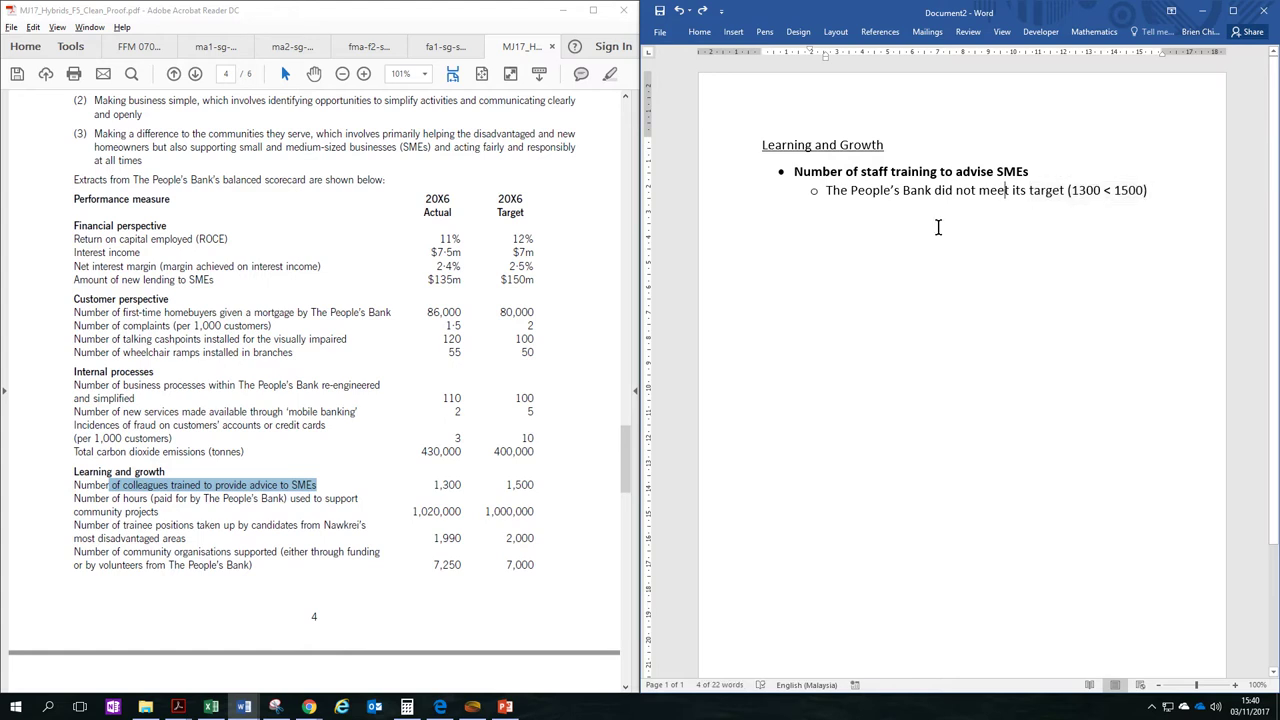
pyautogui.click(880, 290)
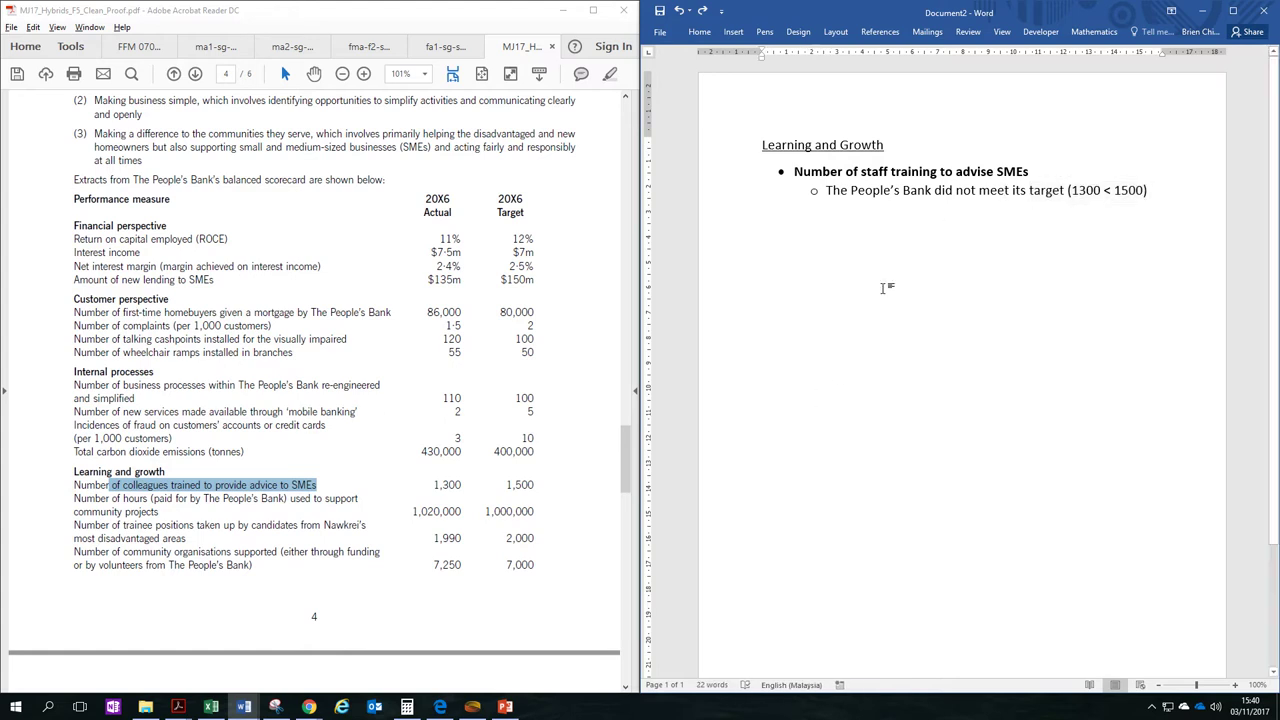
pyautogui.click(882, 288)
pyautogui.write('Further investigation required into why the target was not met')
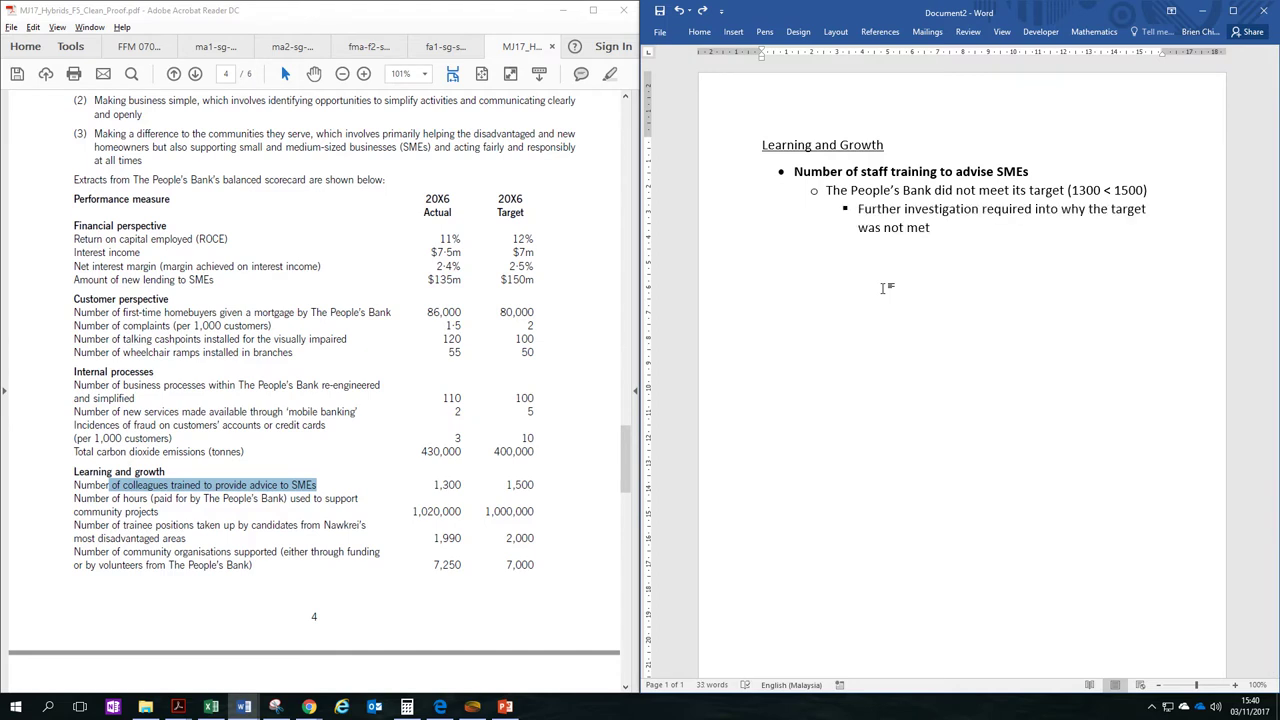
pyautogui.moveTo(858, 209); pyautogui.dragTo(1030, 212)
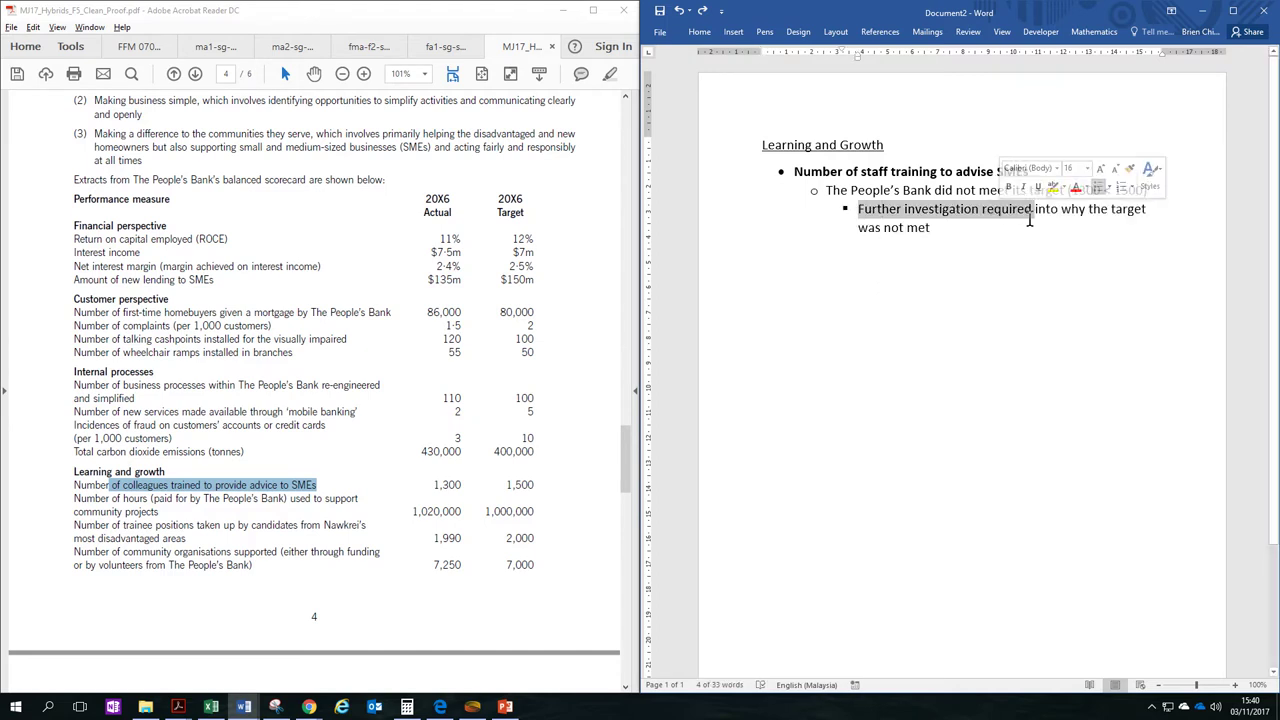
# Add a third-level bullet on the potential negative effect on new lending to SMEs
pyautogui.click(953, 229)
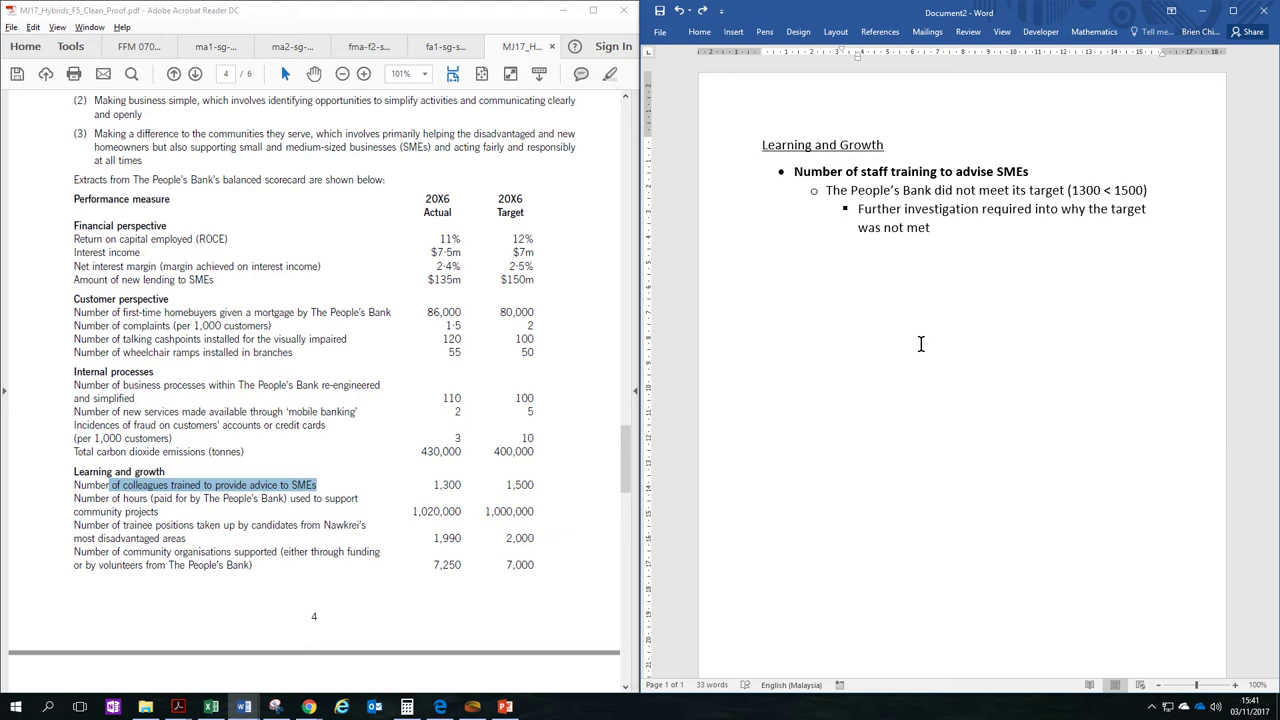
pyautogui.press('Return')
pyautogui.write('Had a potential negative effect on new lending to SMEs.')
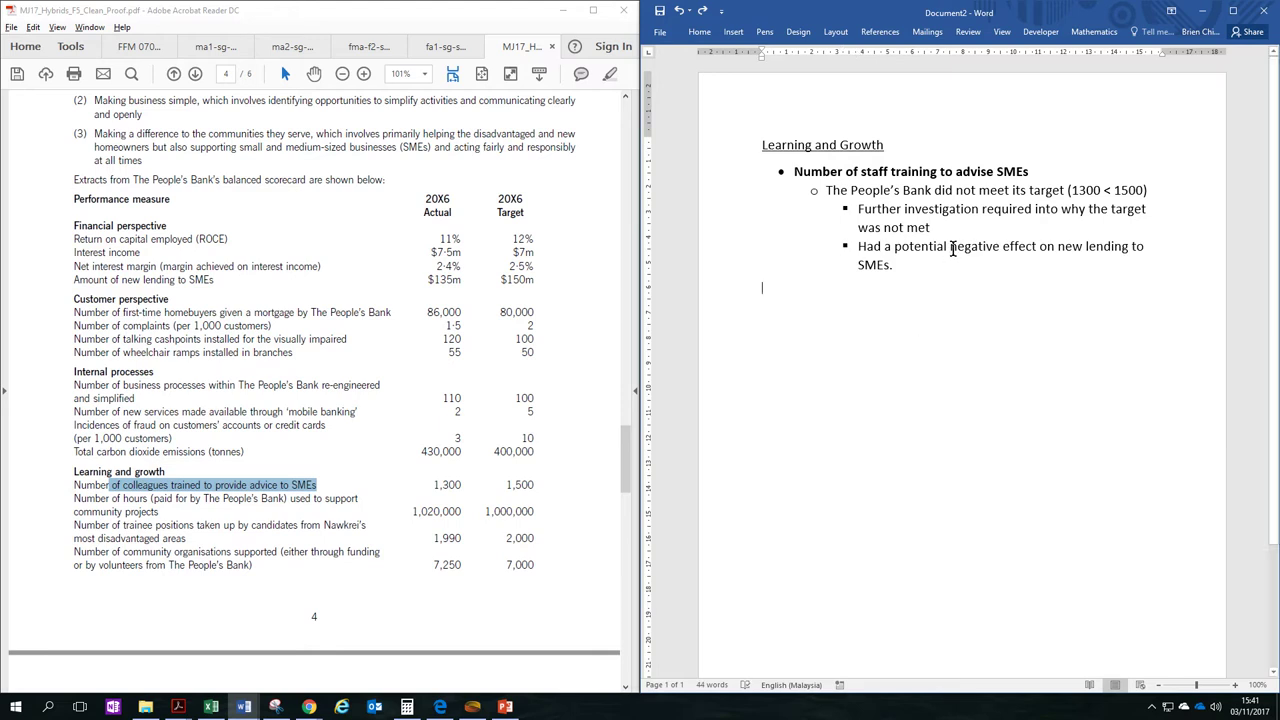
pyautogui.moveTo(1002, 246); pyautogui.dragTo(1128, 248)
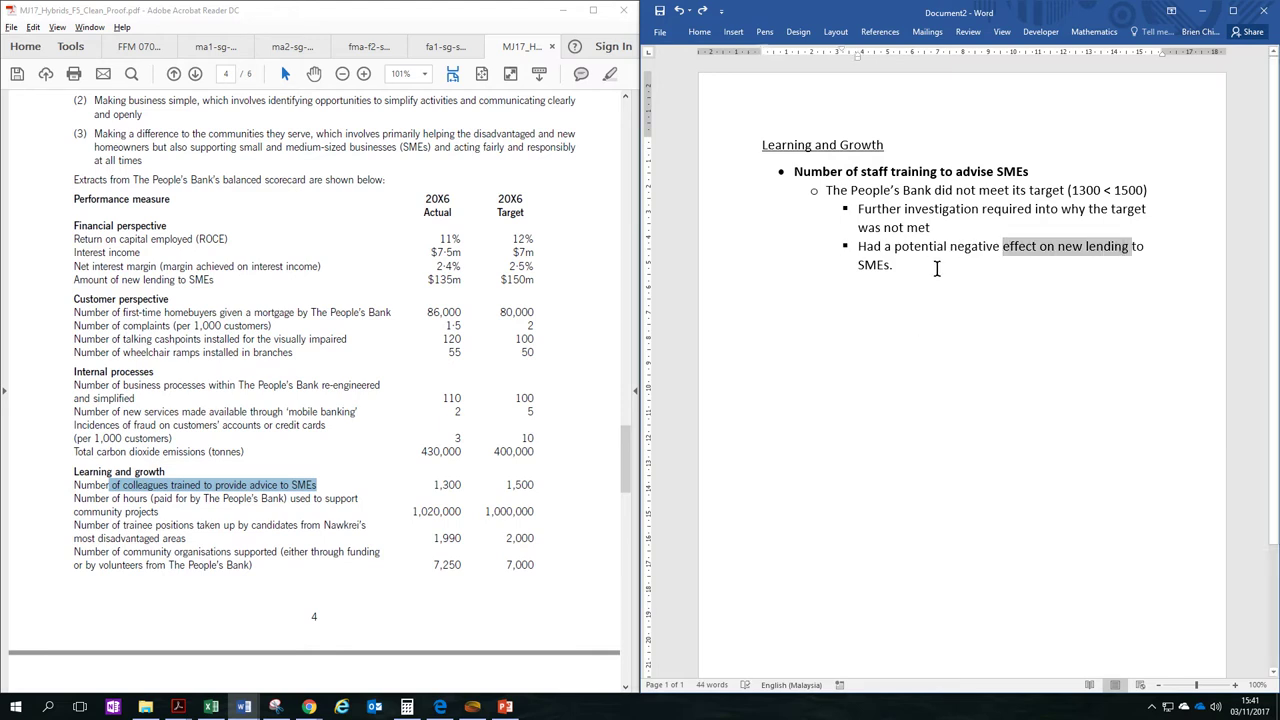
# Check the SME lending figures ($135m vs $150m) and 1,300 SME advice figure in the PDF
pyautogui.click(181, 291)
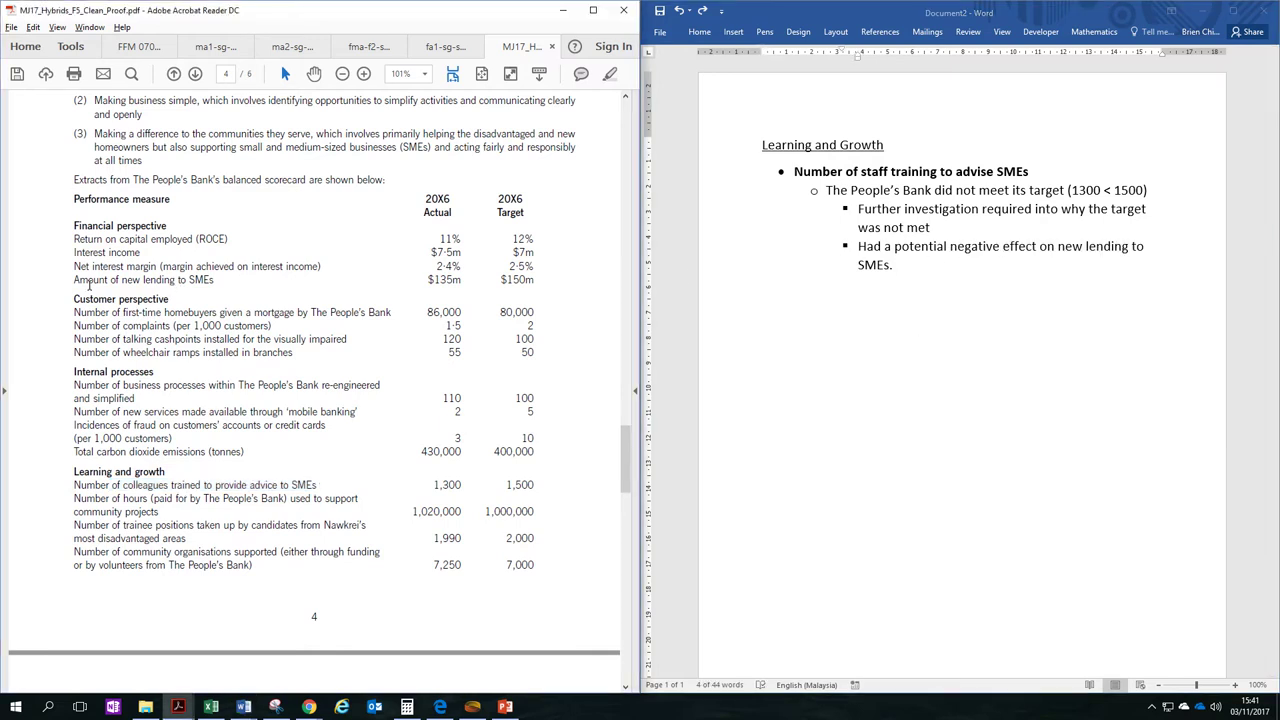
pyautogui.moveTo(75, 281); pyautogui.dragTo(540, 285)
pyautogui.click(540, 285)
pyautogui.moveTo(430, 280); pyautogui.dragTo(537, 280)
pyautogui.click(520, 293)
pyautogui.moveTo(215, 485); pyautogui.dragTo(514, 486)
pyautogui.click(929, 288)
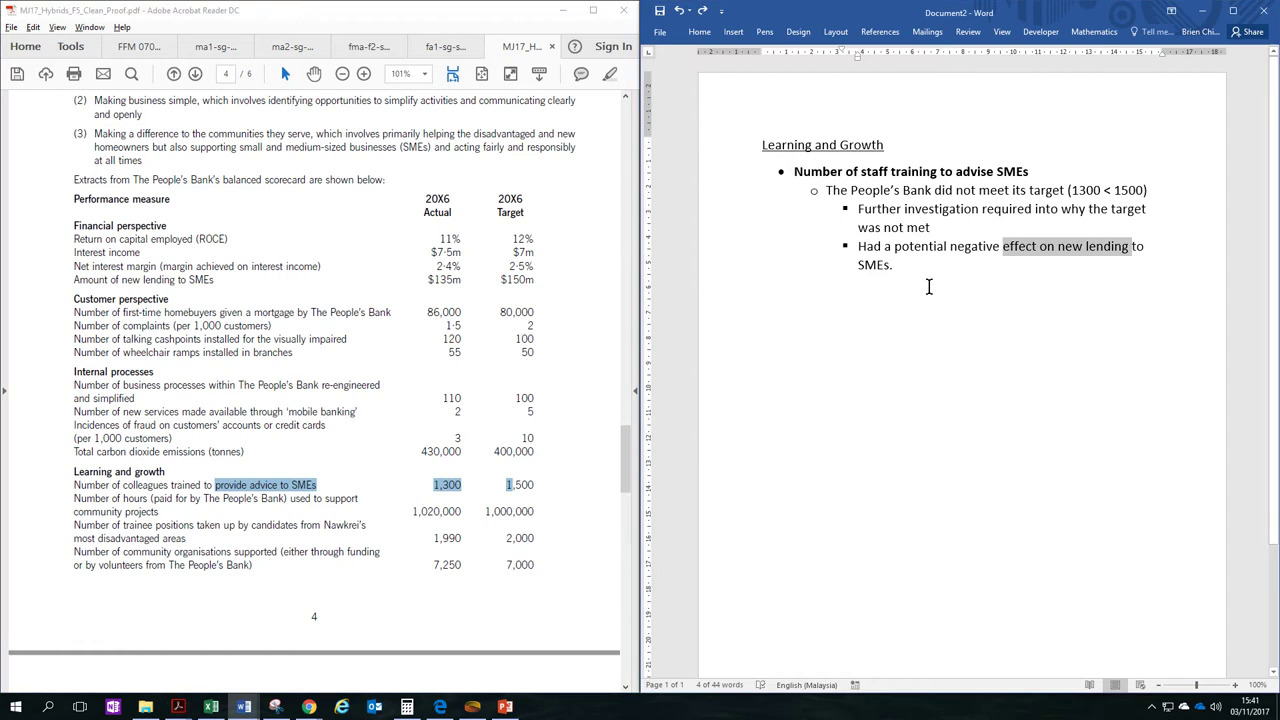
pyautogui.click(920, 264)
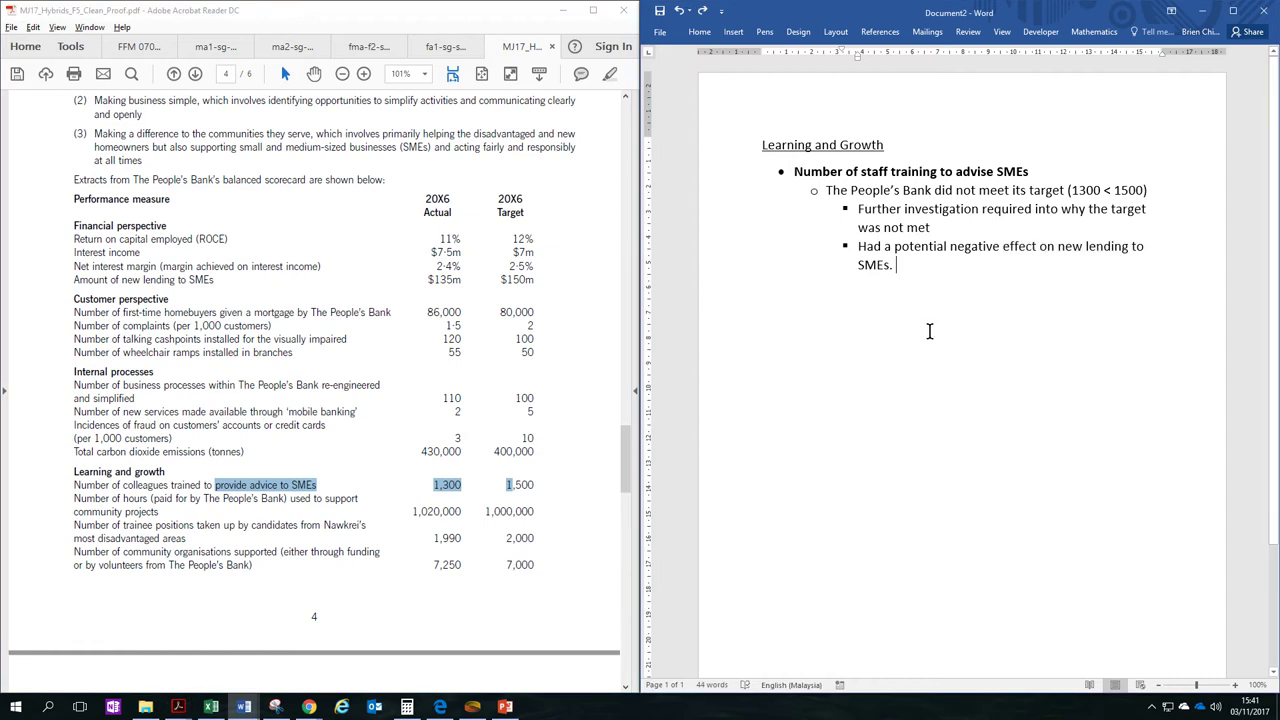
# Add a top-level 'Community Projects supported' bullet, checking the community project measure in the PDF
pyautogui.press('Return')
pyautogui.hotkey('shift', 'Tab')
pyautogui.hotkey('shift', 'Tab')
pyautogui.write('Community Projects supported')
pyautogui.press('Return')
pyautogui.press('Return')
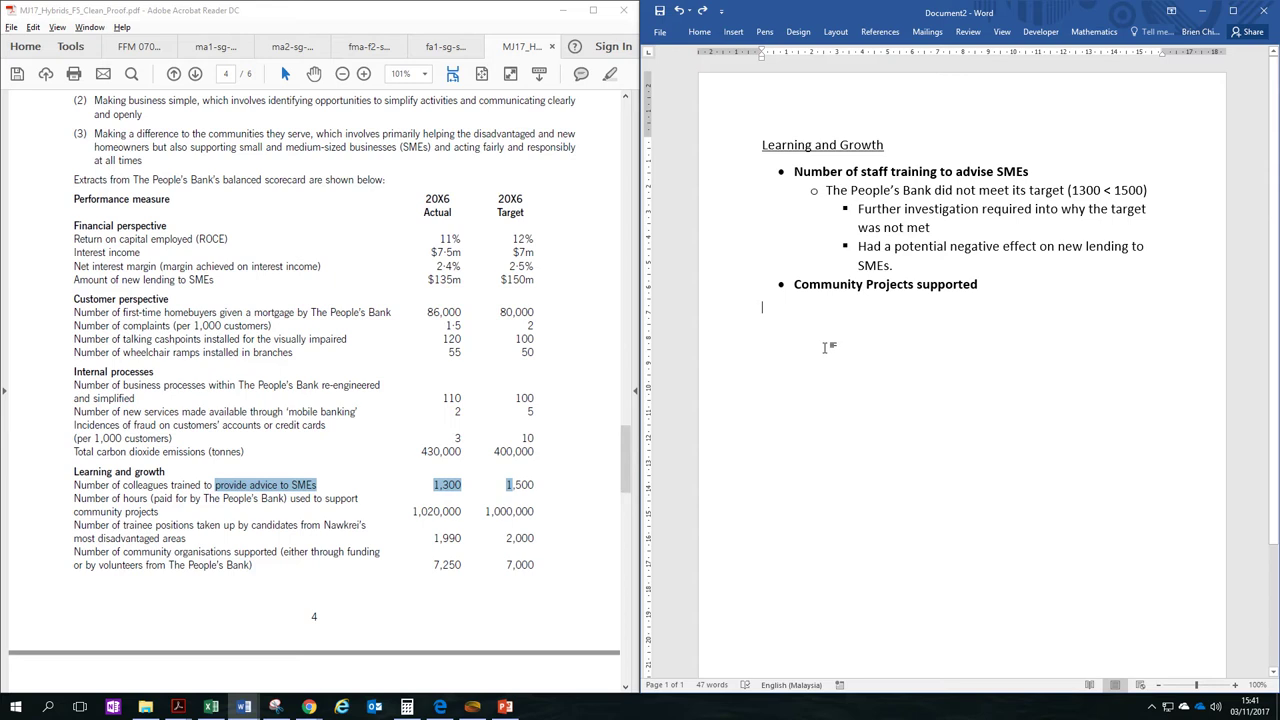
pyautogui.moveTo(74, 498); pyautogui.dragTo(161, 512)
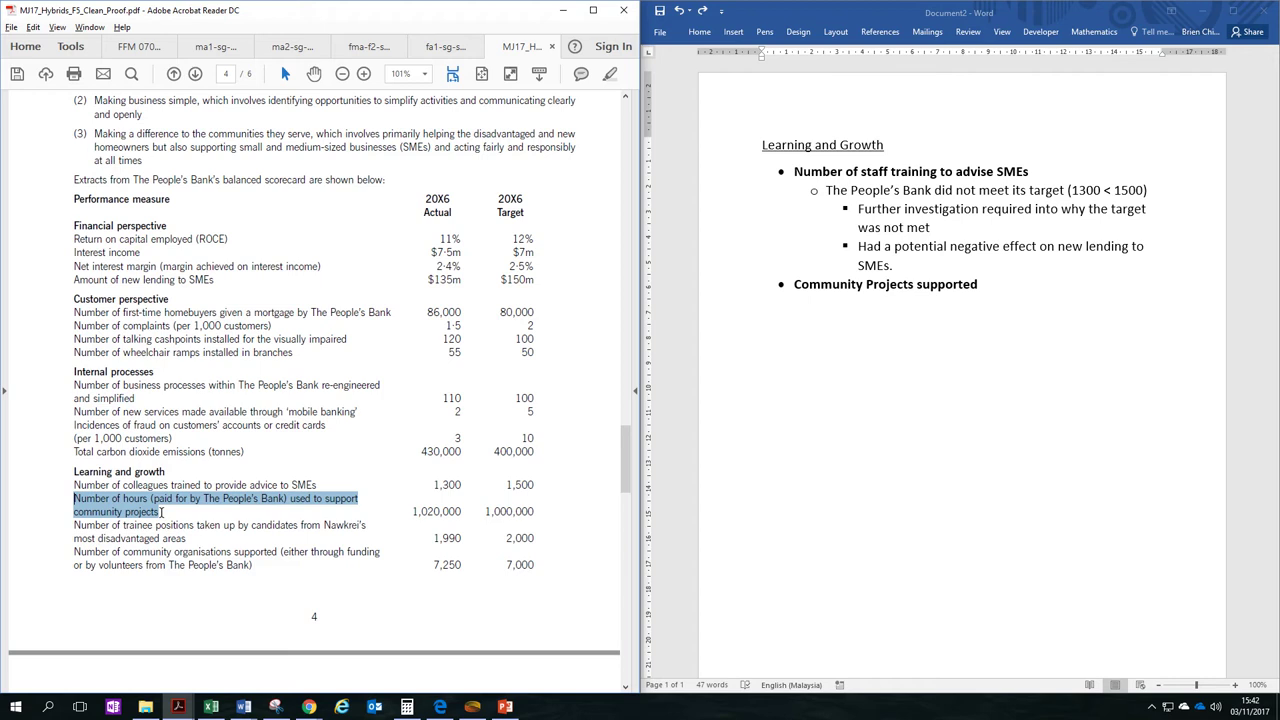
pyautogui.click(940, 370)
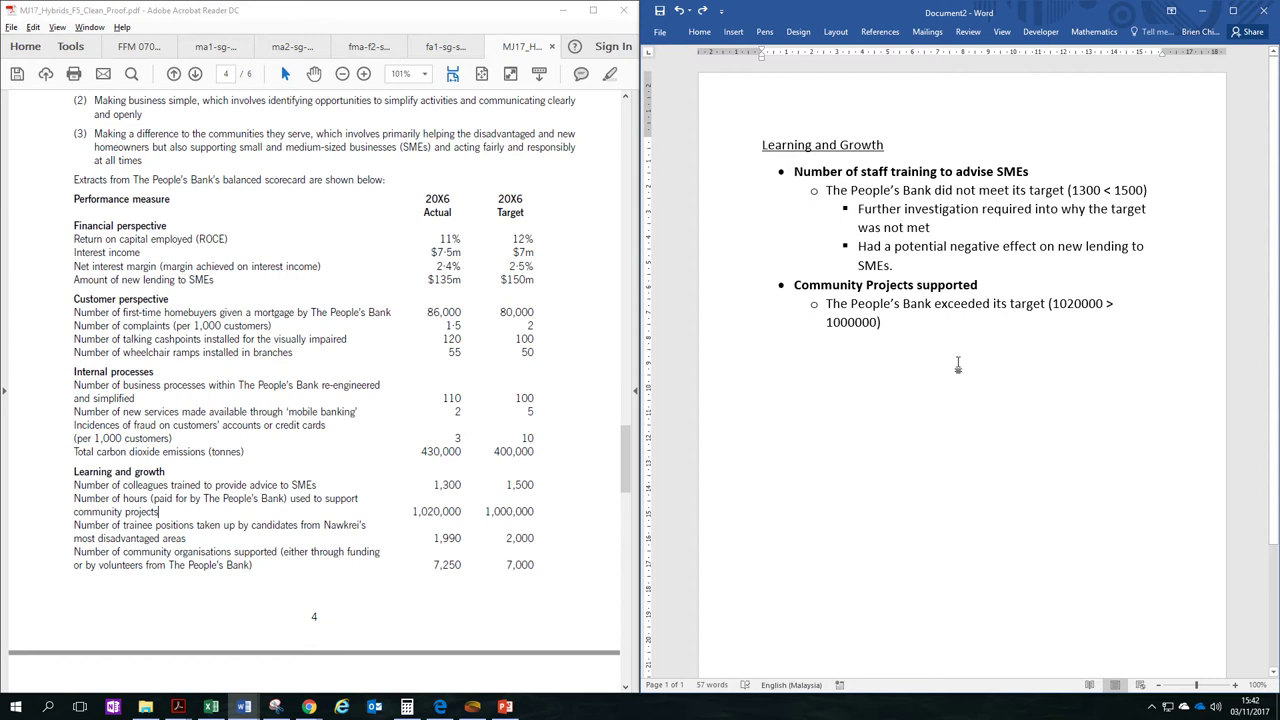
# Add reasons: possibly increased coverage of community organizations, might have affected ROI
pyautogui.write('Possibly due to increased coverage of community organizations ')
pyautogui.write('Might have affected ROI negatively.')
pyautogui.press('Return')
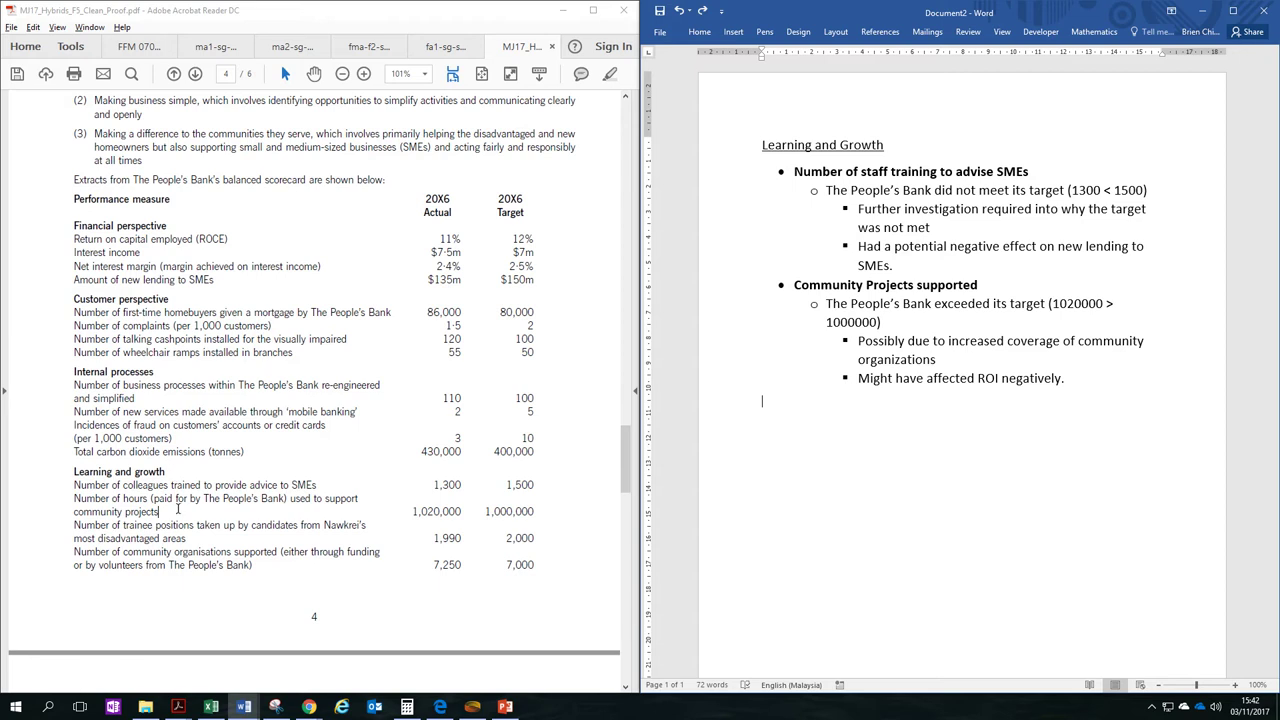
pyautogui.moveTo(920, 380); pyautogui.dragTo(1043, 378)
pyautogui.click(1023, 406)
# Check the ROCE measure and its 11% actual figure in the PDF
pyautogui.moveTo(78, 240); pyautogui.dragTo(227, 240)
pyautogui.click(533, 252)
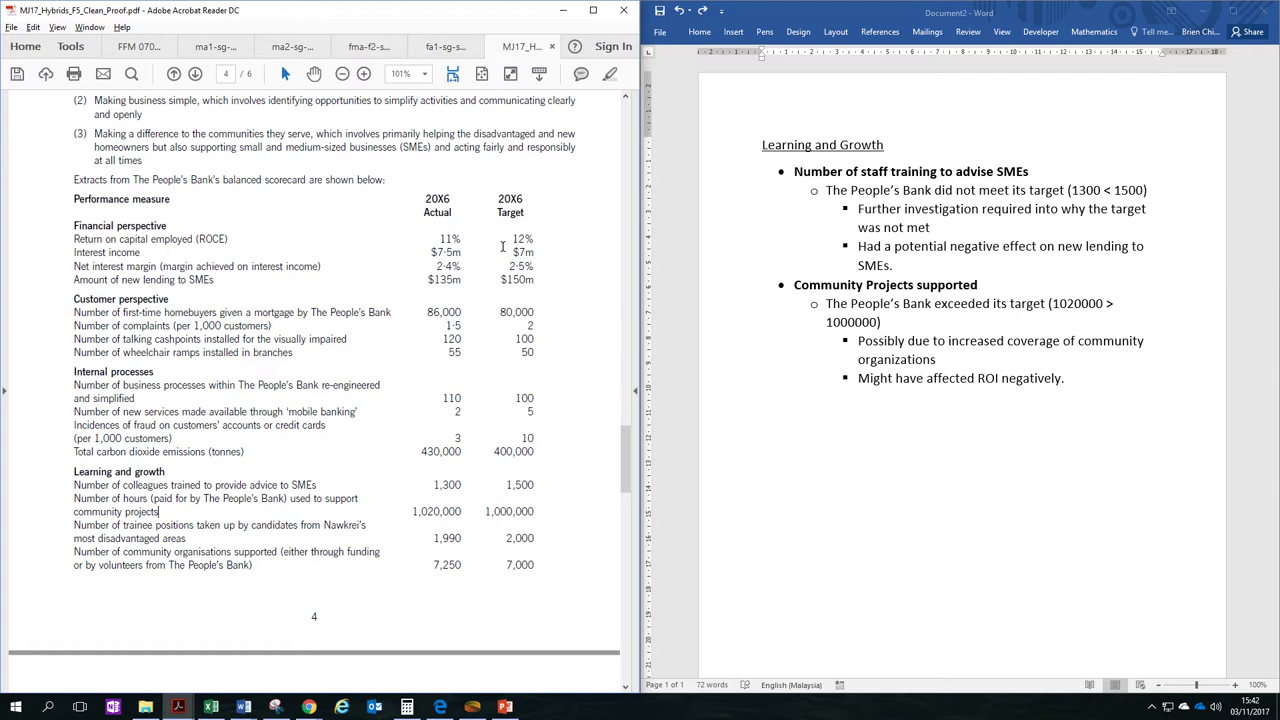
pyautogui.doubleClick(445, 240)
pyautogui.click(392, 396)
pyautogui.click(1072, 380)
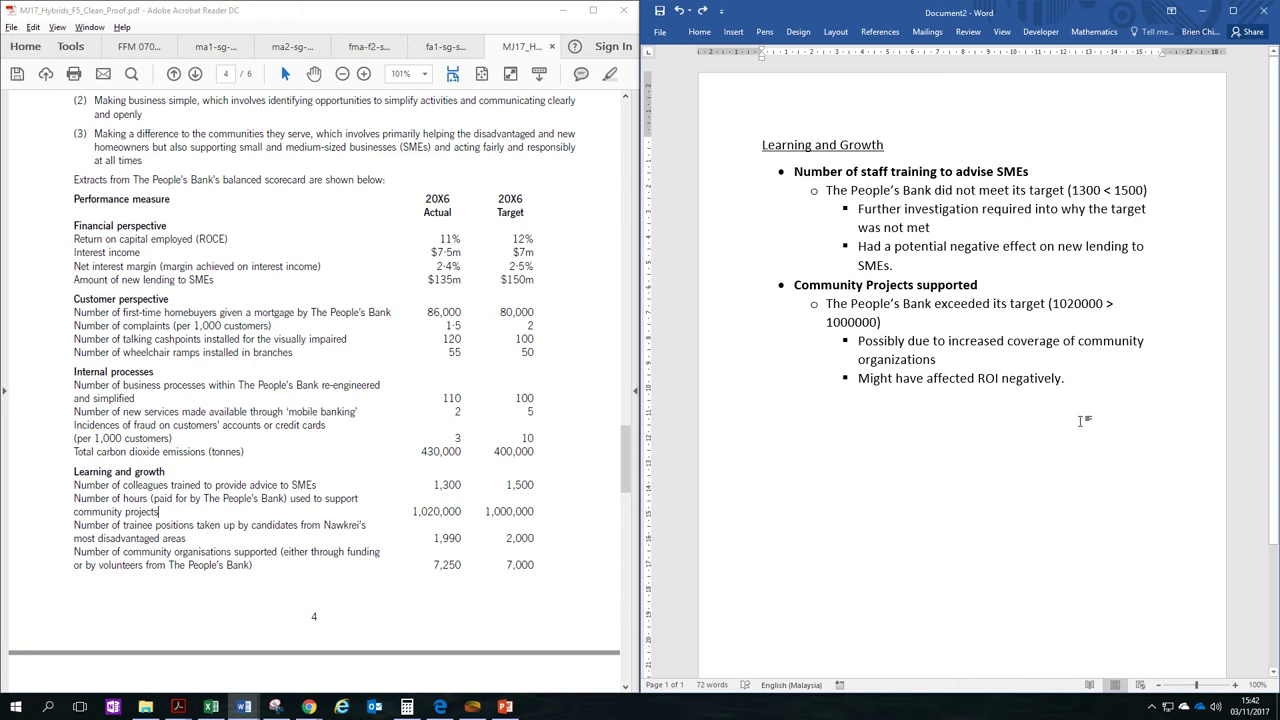
# Add the 'Number of disadvantaged trainees taken up' bullet, checking the trainee measure in the PDF
pyautogui.write('Number of disadvantaged trainees taken up')
pyautogui.press('Return')
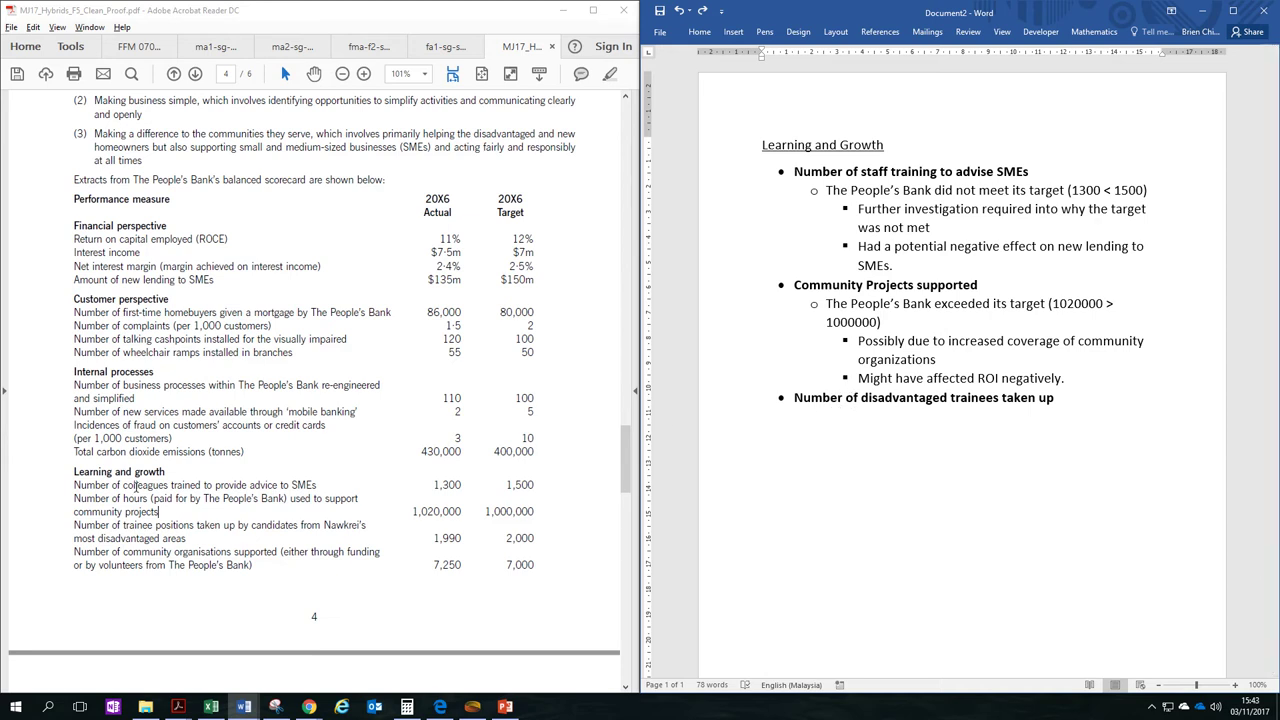
pyautogui.moveTo(109, 525); pyautogui.dragTo(362, 527)
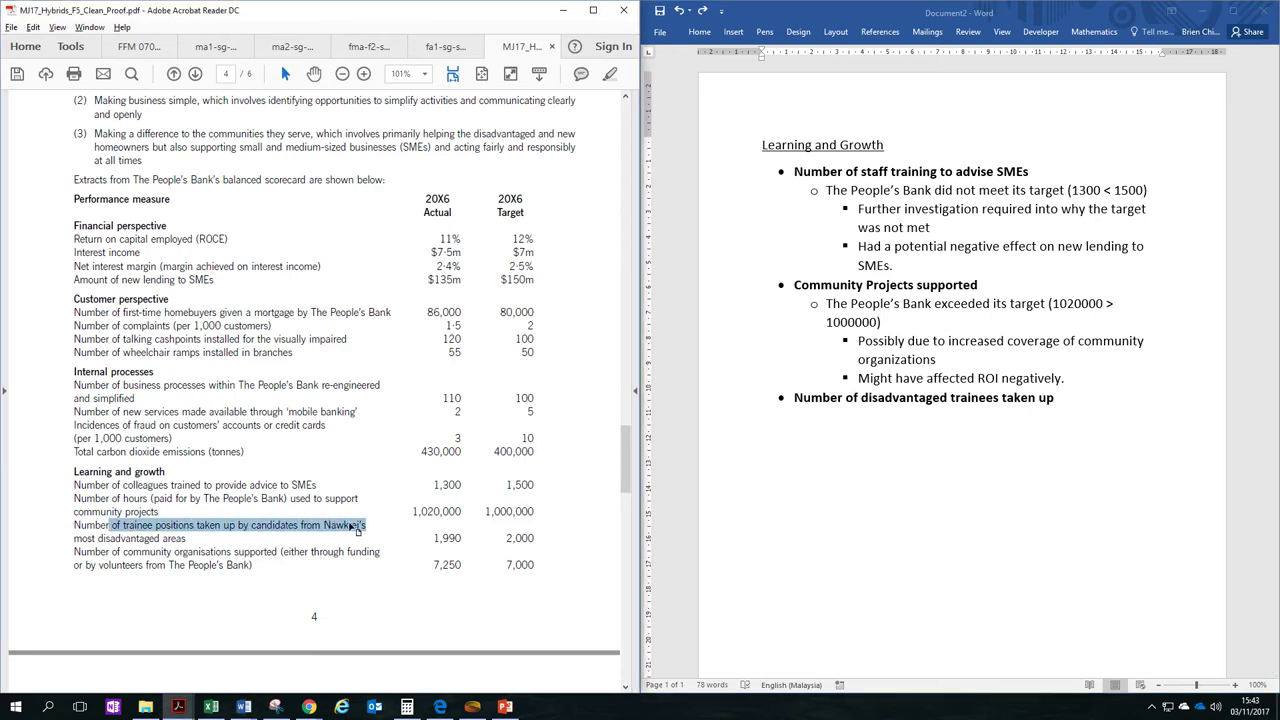
pyautogui.click(78, 540)
pyautogui.moveTo(76, 540); pyautogui.dragTo(186, 540)
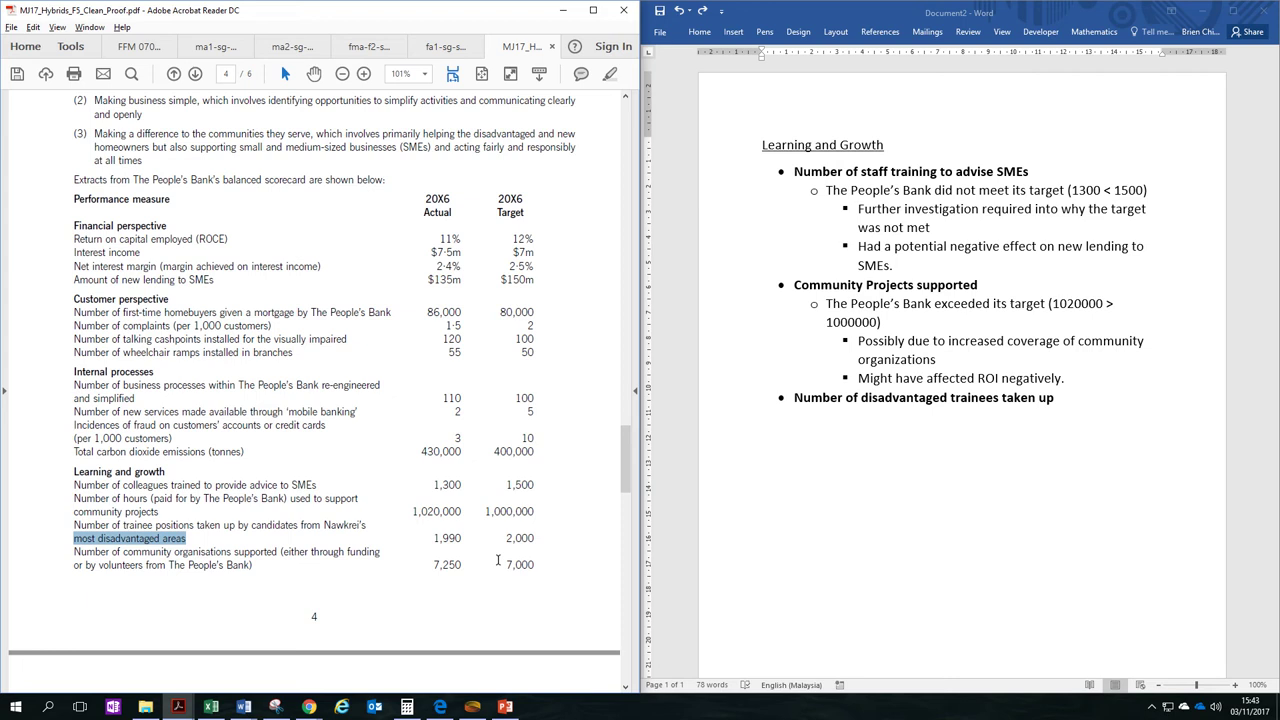
pyautogui.click(850, 469)
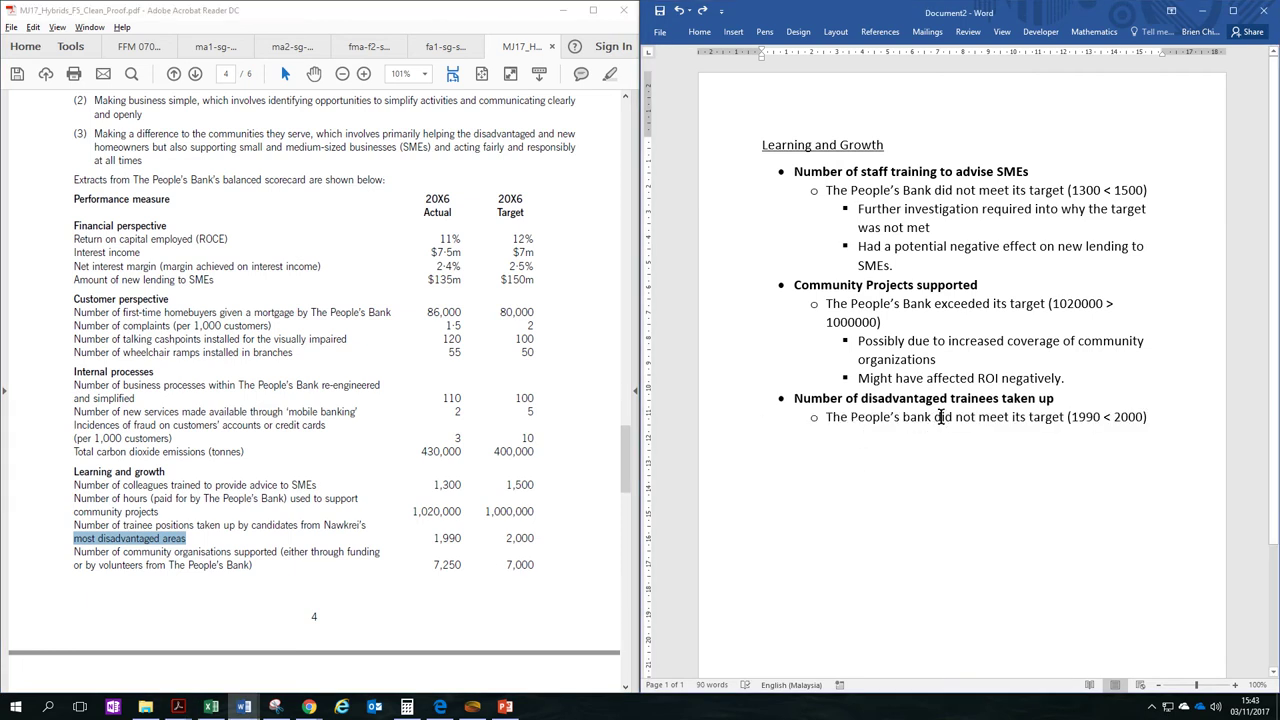
# Review the missed-target comparison (1990 < 2000) and the small-difference note
pyautogui.moveTo(941, 417); pyautogui.dragTo(1152, 426)
pyautogui.click(1078, 449)
pyautogui.moveTo(902, 439); pyautogui.dragTo(996, 446)
pyautogui.click(1020, 449)
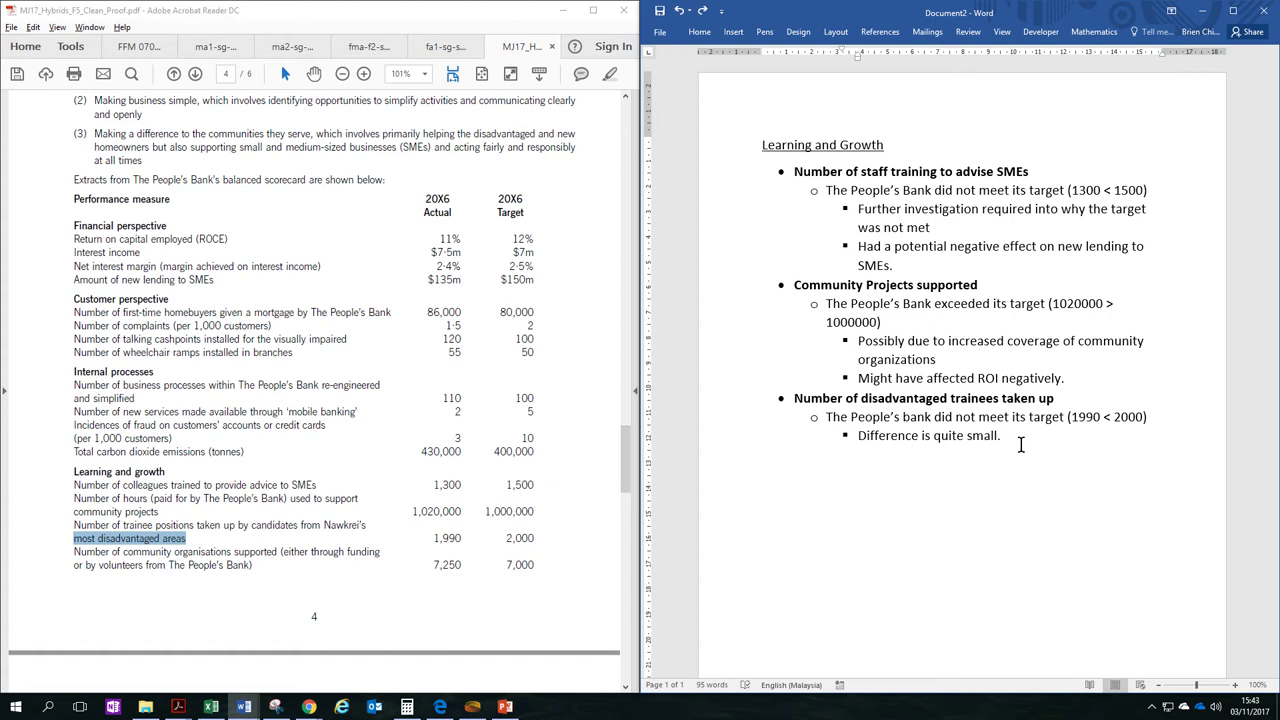
# Add the reason 'Possibly due to limitations in recruitment drive coverage'
pyautogui.press('Return')
pyautogui.write('Possibly due to limitations in recruitment drive coverage')
pyautogui.press('Return')
pyautogui.press('Return')
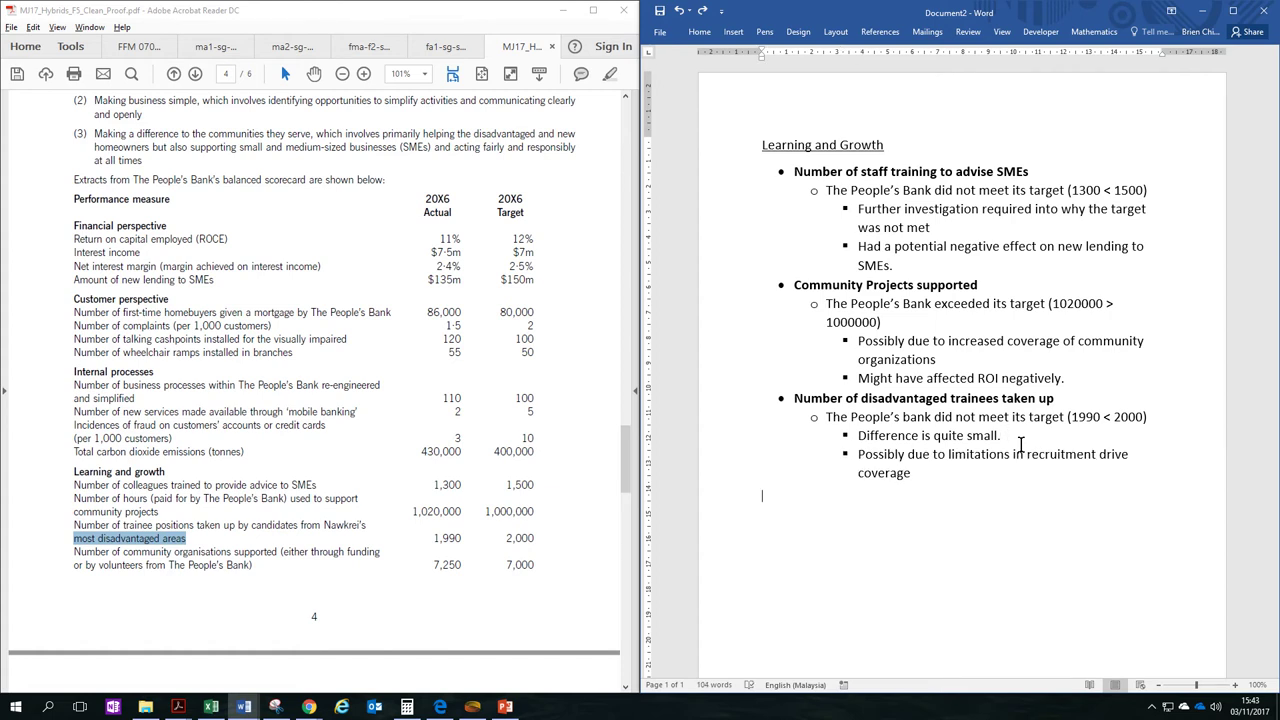
pyautogui.moveTo(1000, 455); pyautogui.dragTo(961, 483)
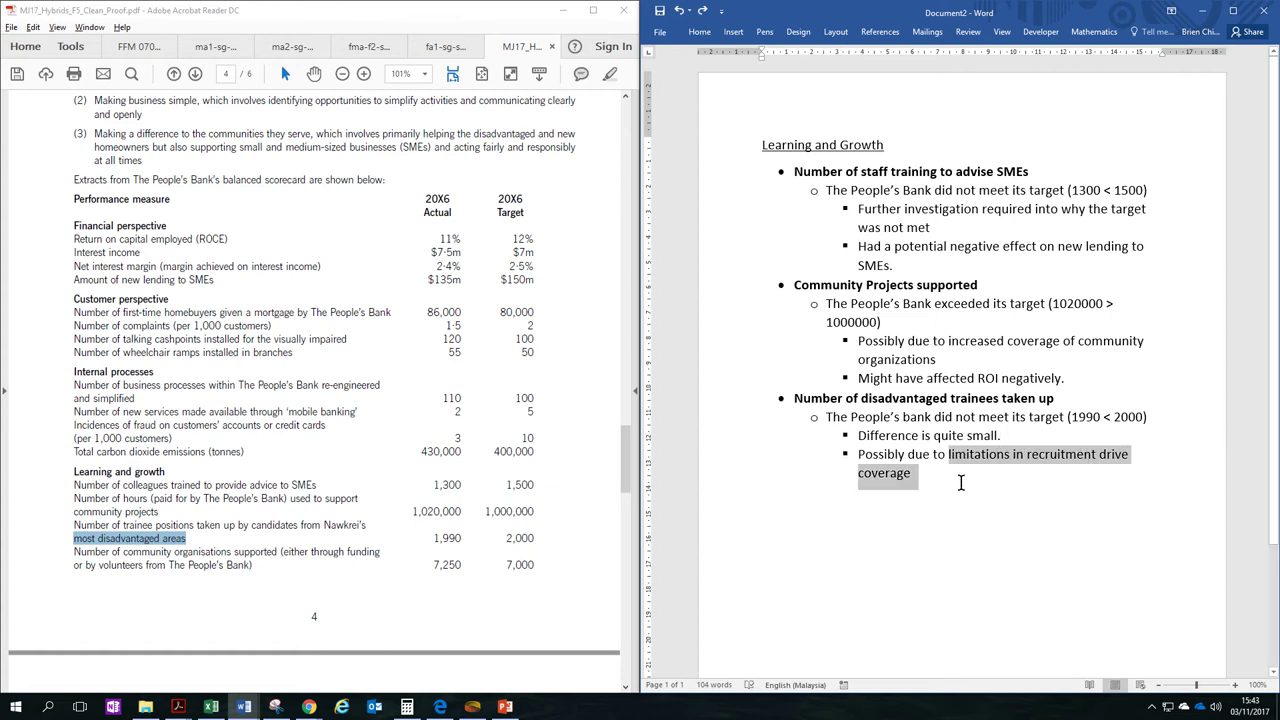
pyautogui.click(955, 481)
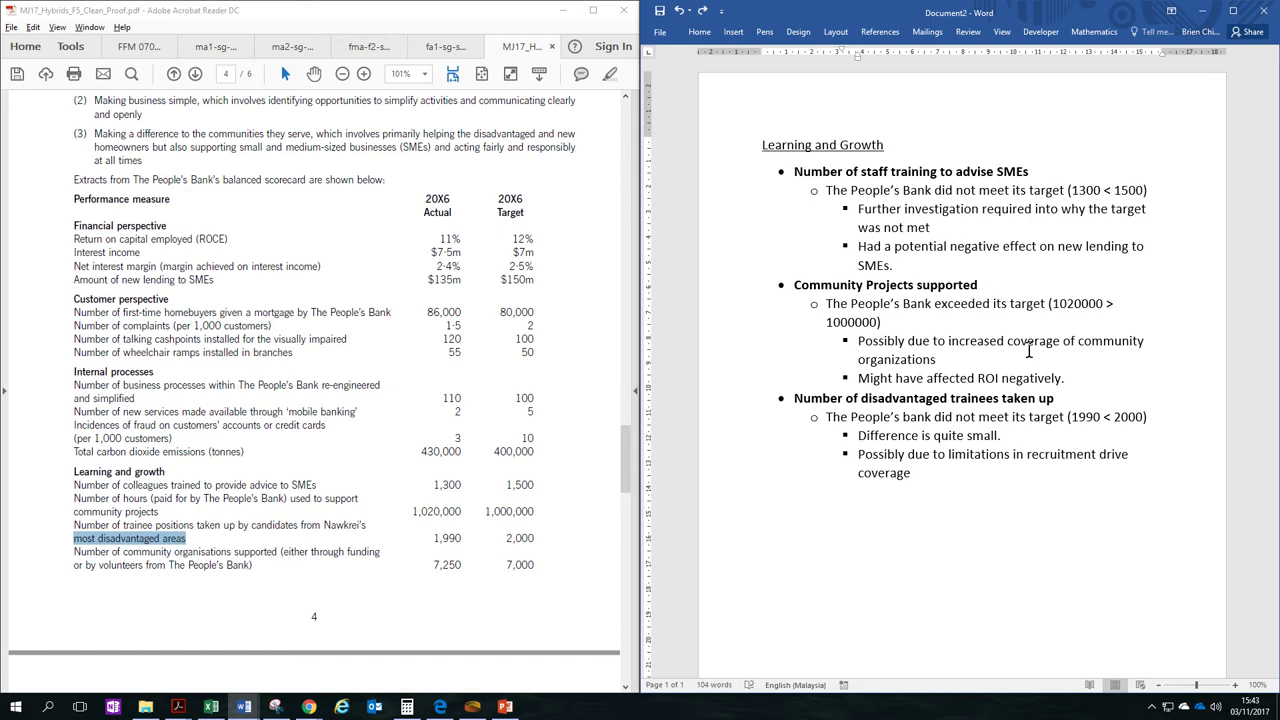
# Start a top-level bullet 'Number of Community organizations supported'
pyautogui.press('Return')
pyautogui.hotkey('shift', 'Tab')
pyautogui.hotkey('shift', 'Tab')
pyautogui.write('Number of Community organizations supported')
pyautogui.press('Return')
pyautogui.press('Return')
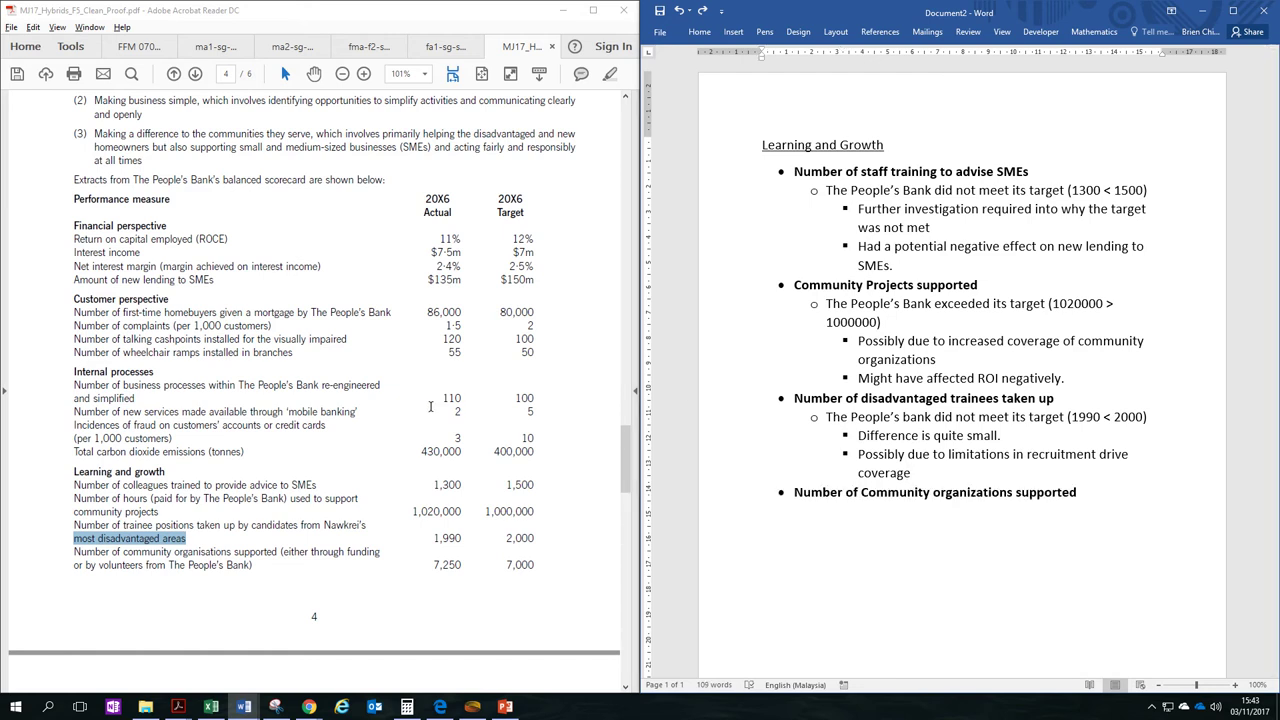
# Add the sub-point 'The People's Bank exceeded its target (7250 < 7000)'
pyautogui.moveTo(810, 492); pyautogui.dragTo(1062, 502)
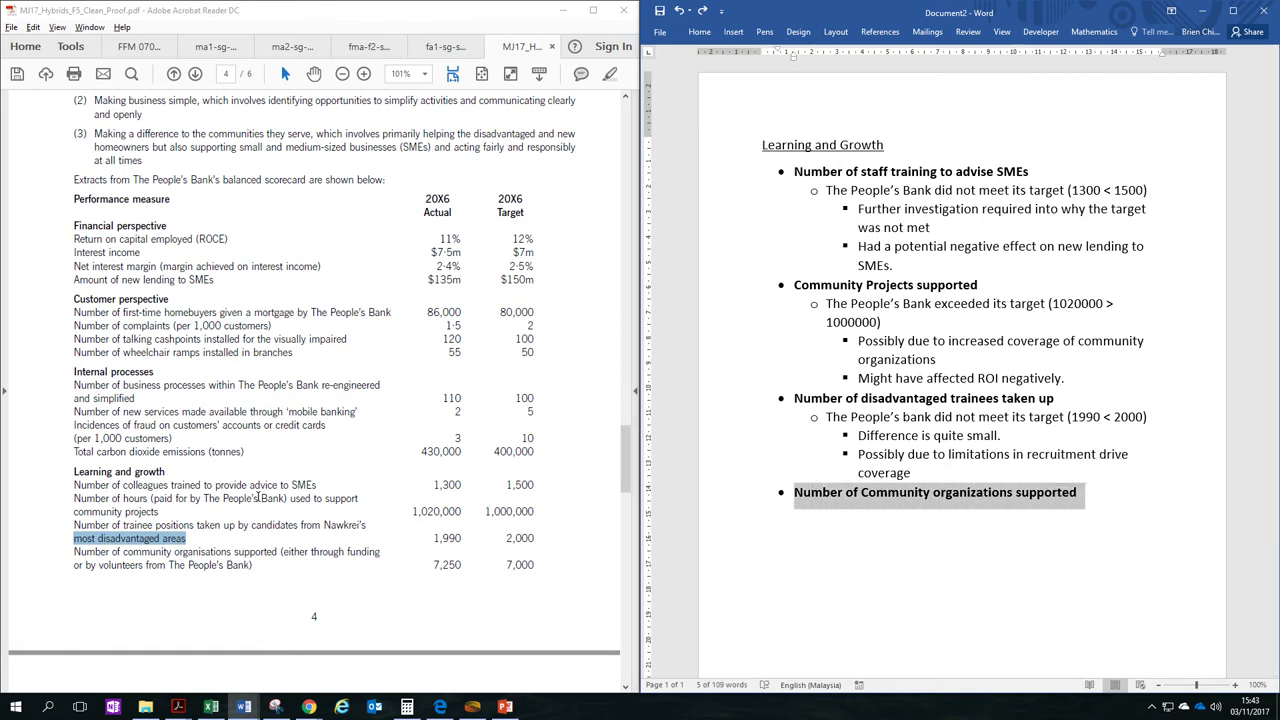
pyautogui.moveTo(283, 552); pyautogui.dragTo(380, 552)
pyautogui.moveTo(97, 566); pyautogui.dragTo(252, 566)
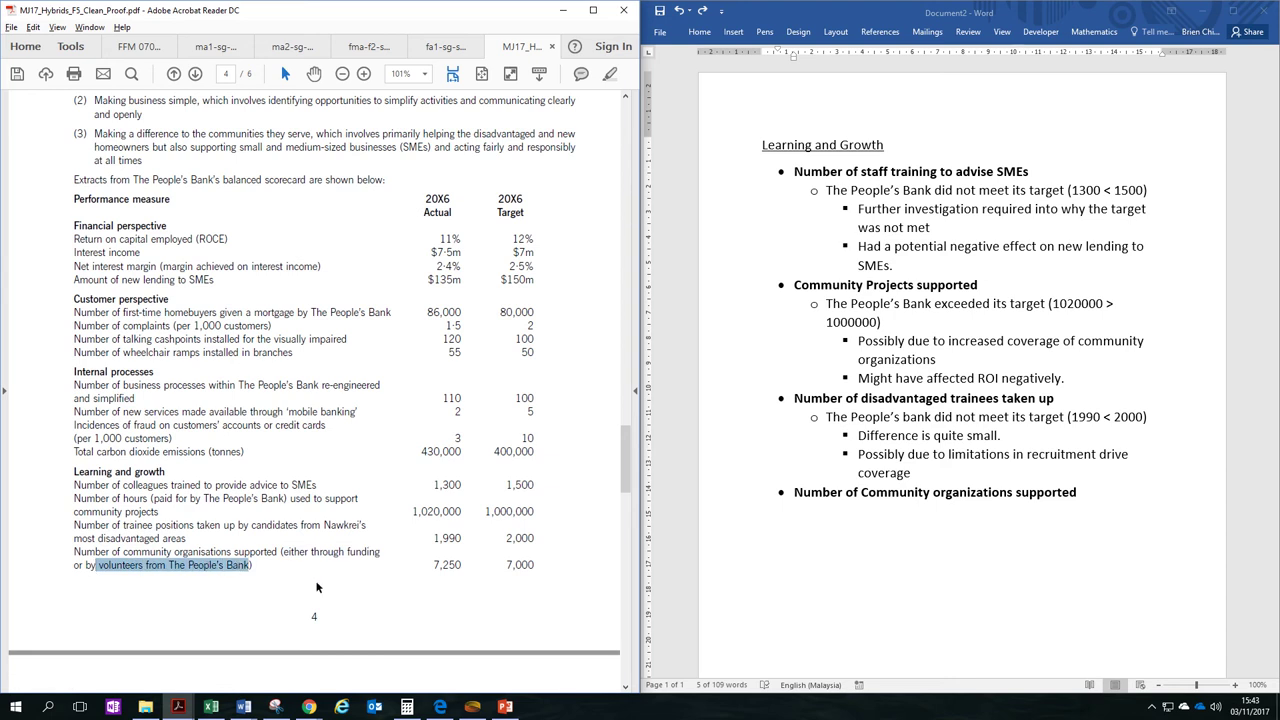
pyautogui.click(993, 512)
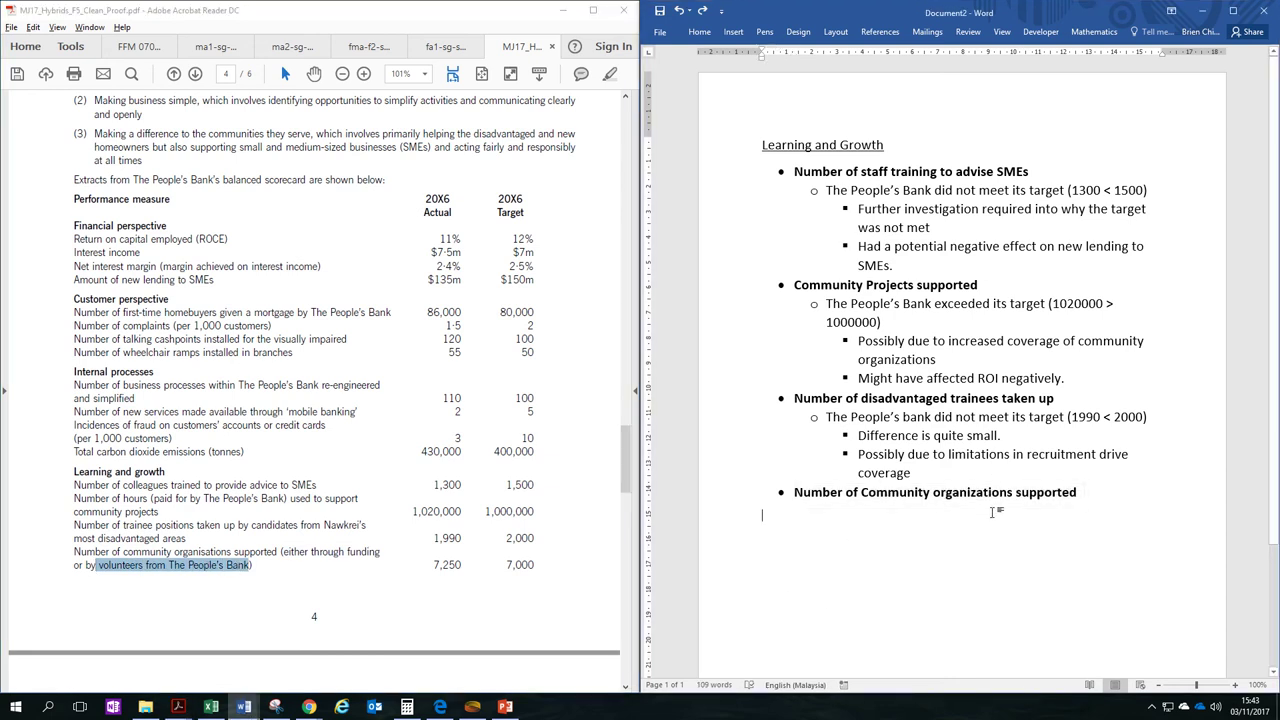
pyautogui.write("The People's Bank exceeded its target (7250 < 7000)")
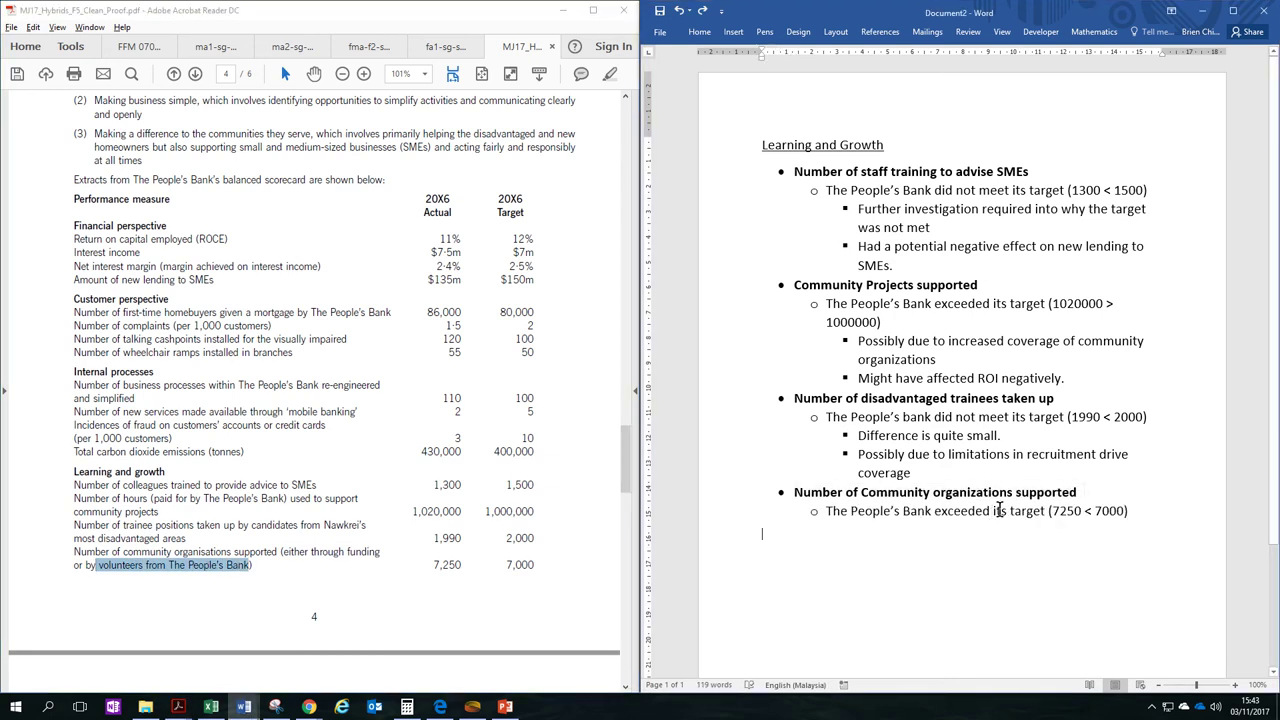
# Paste a deeper-level point on the benefits of wider community coverage
pyautogui.press('Down')
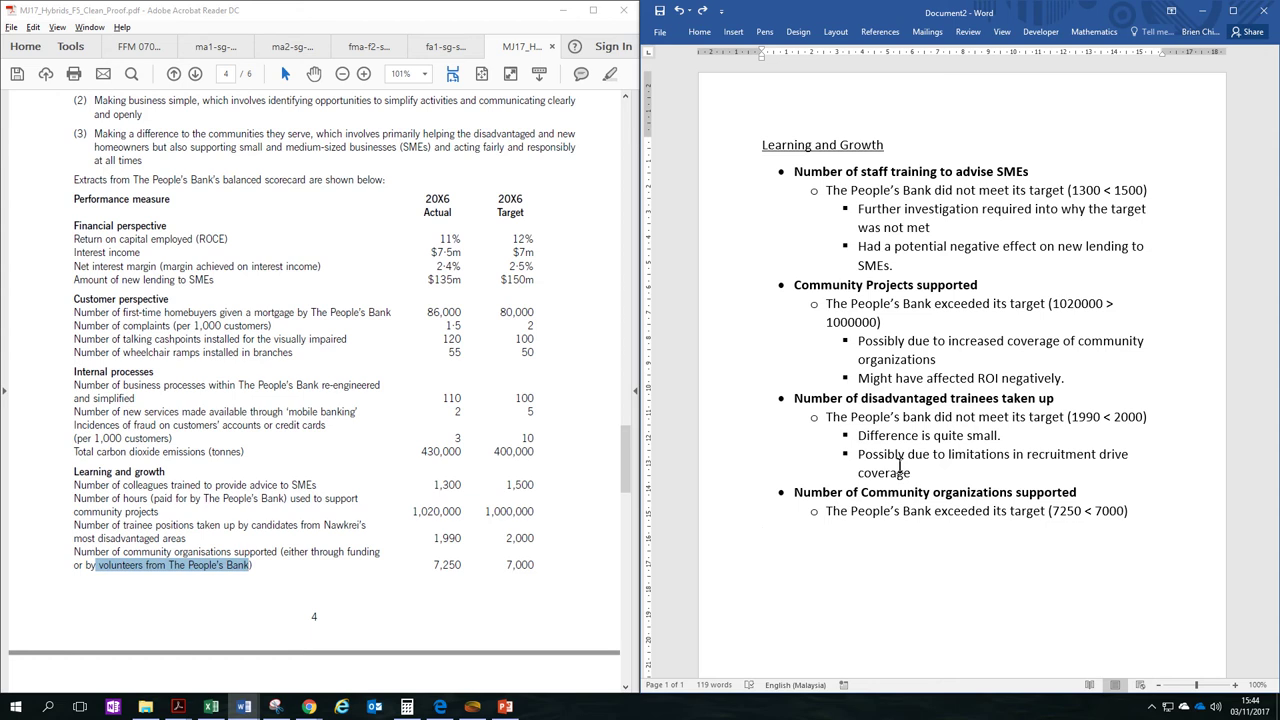
pyautogui.write('Increasing community coverage may bring benefits in long run.')
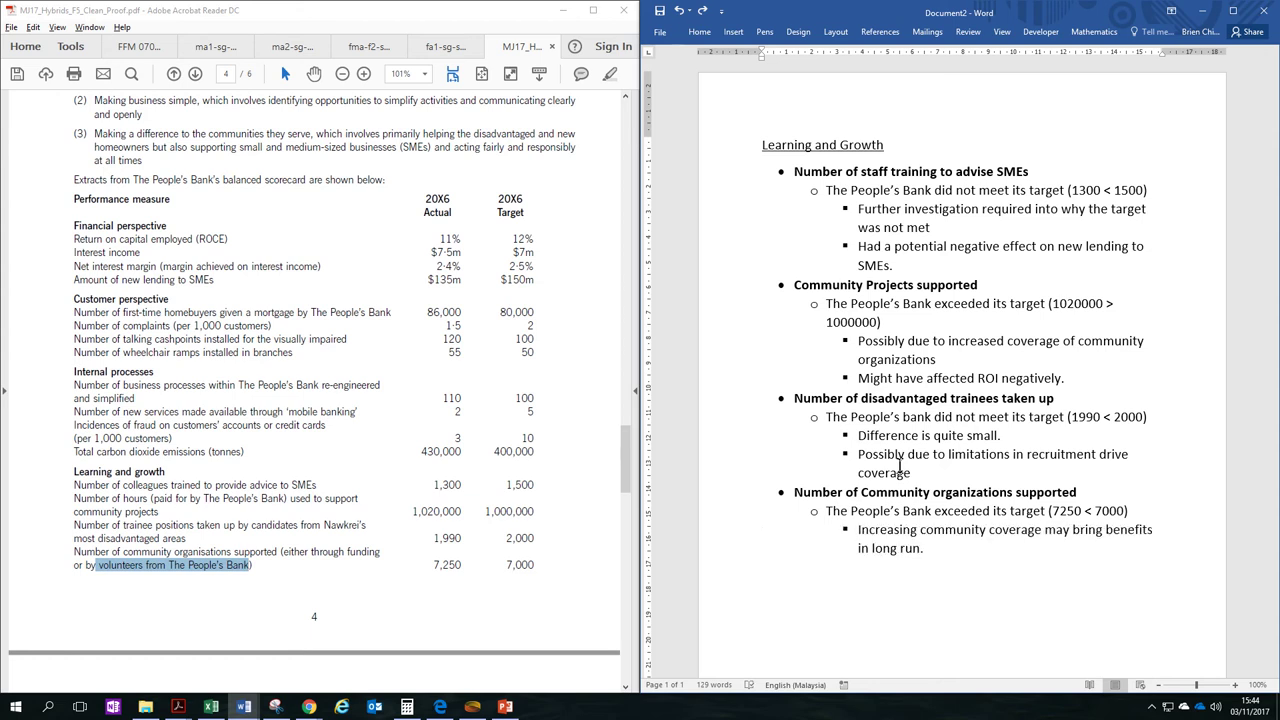
pyautogui.moveTo(1045, 529); pyautogui.dragTo(1132, 551)
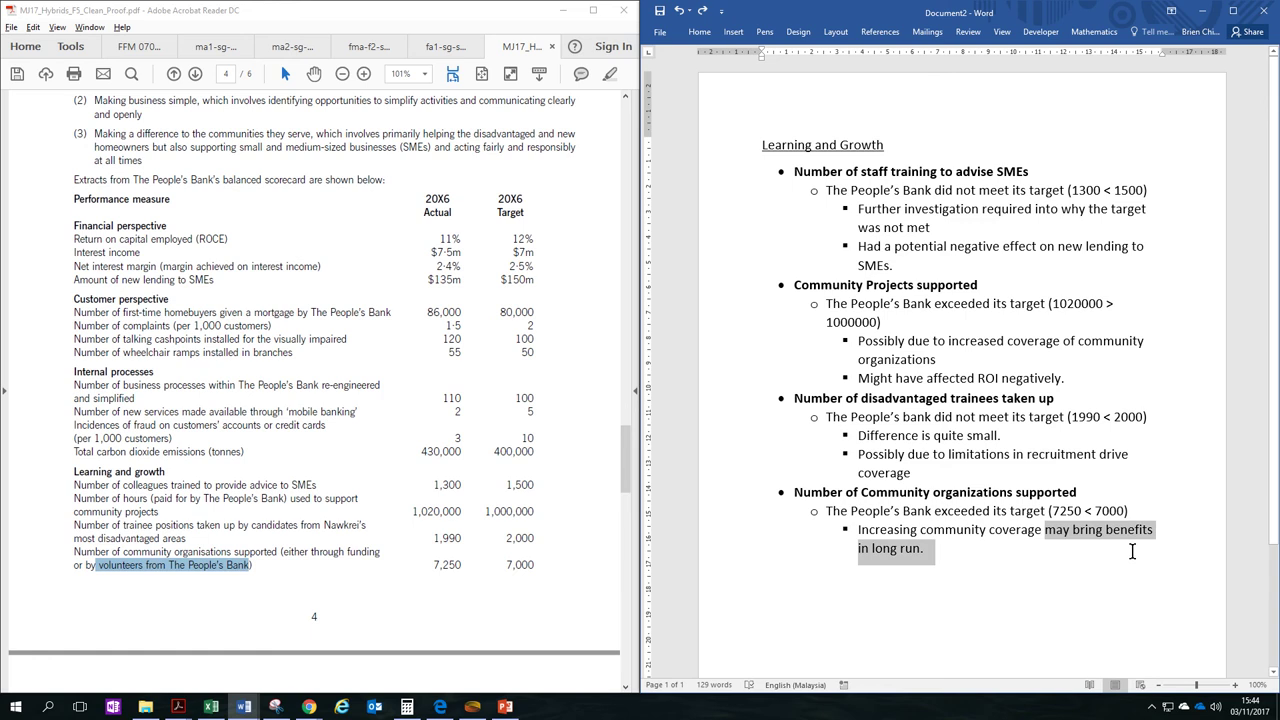
pyautogui.click(980, 552)
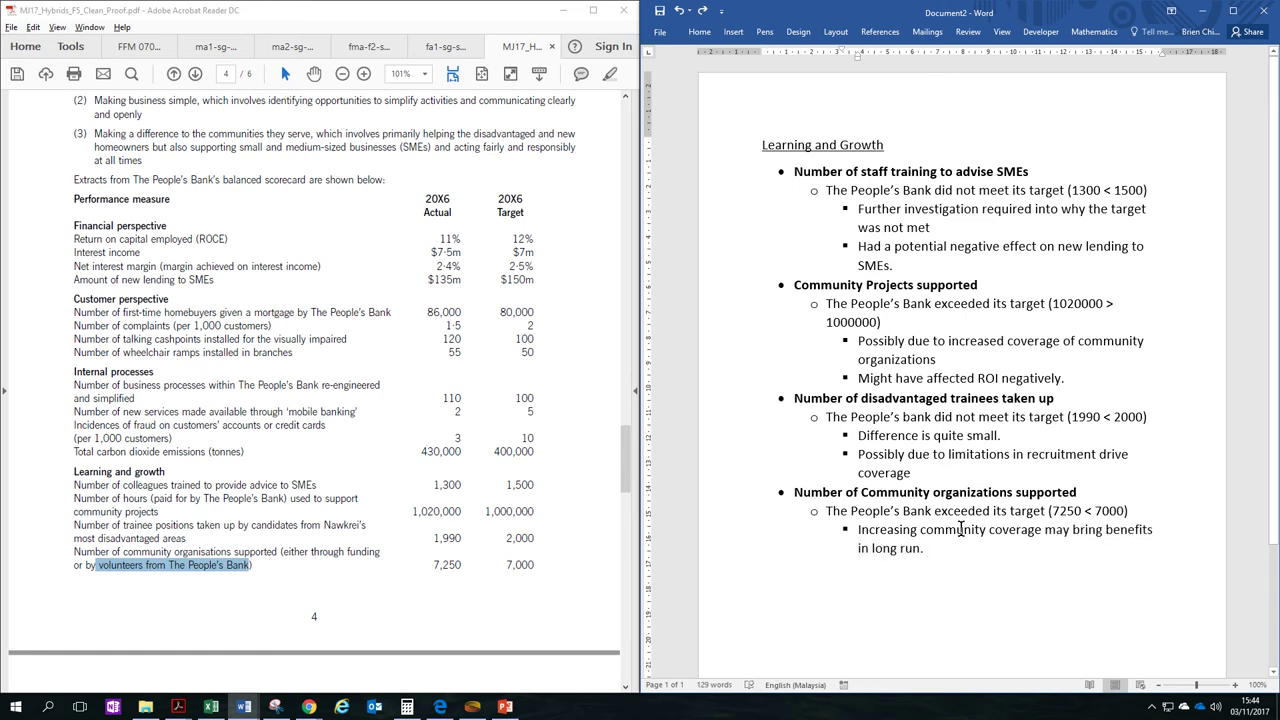
# Add 'Costs may have affected ROI negatively.' and recheck the ROCE row in the PDF
pyautogui.press('Return')
pyautogui.write('Costs may have affected ROI negatively.')
pyautogui.press('Down')
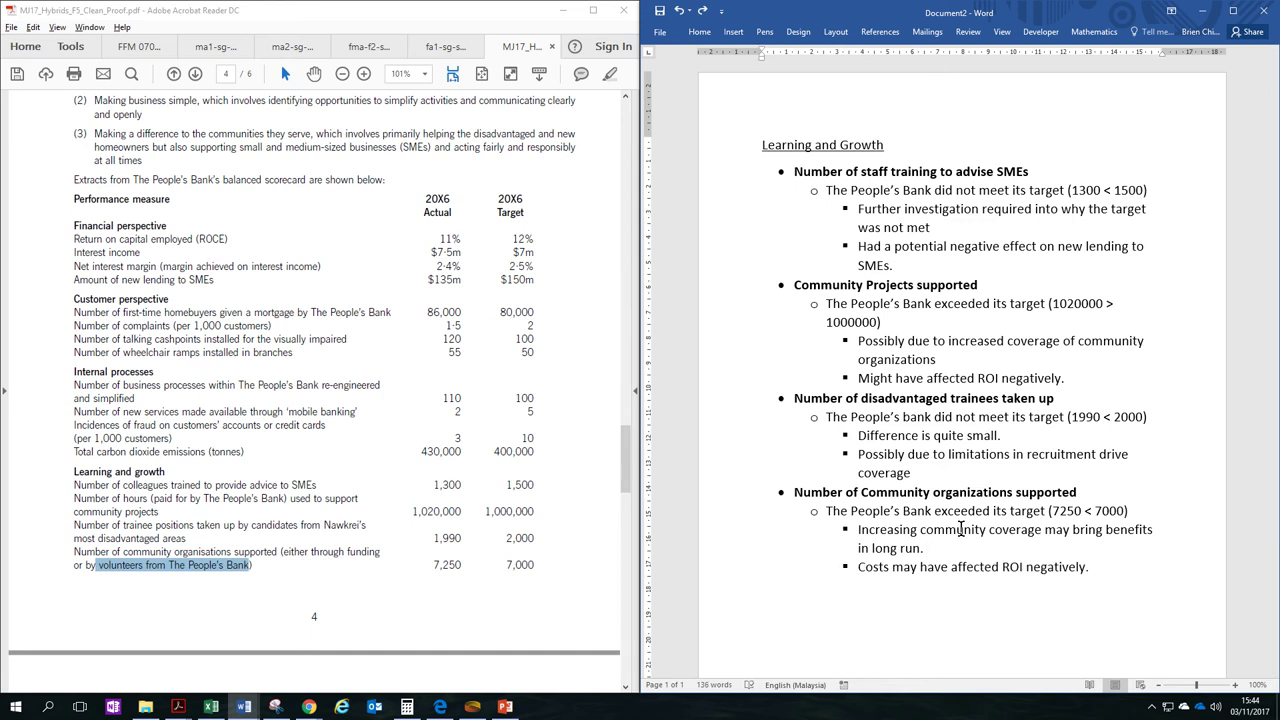
pyautogui.moveTo(863, 566); pyautogui.dragTo(1070, 568)
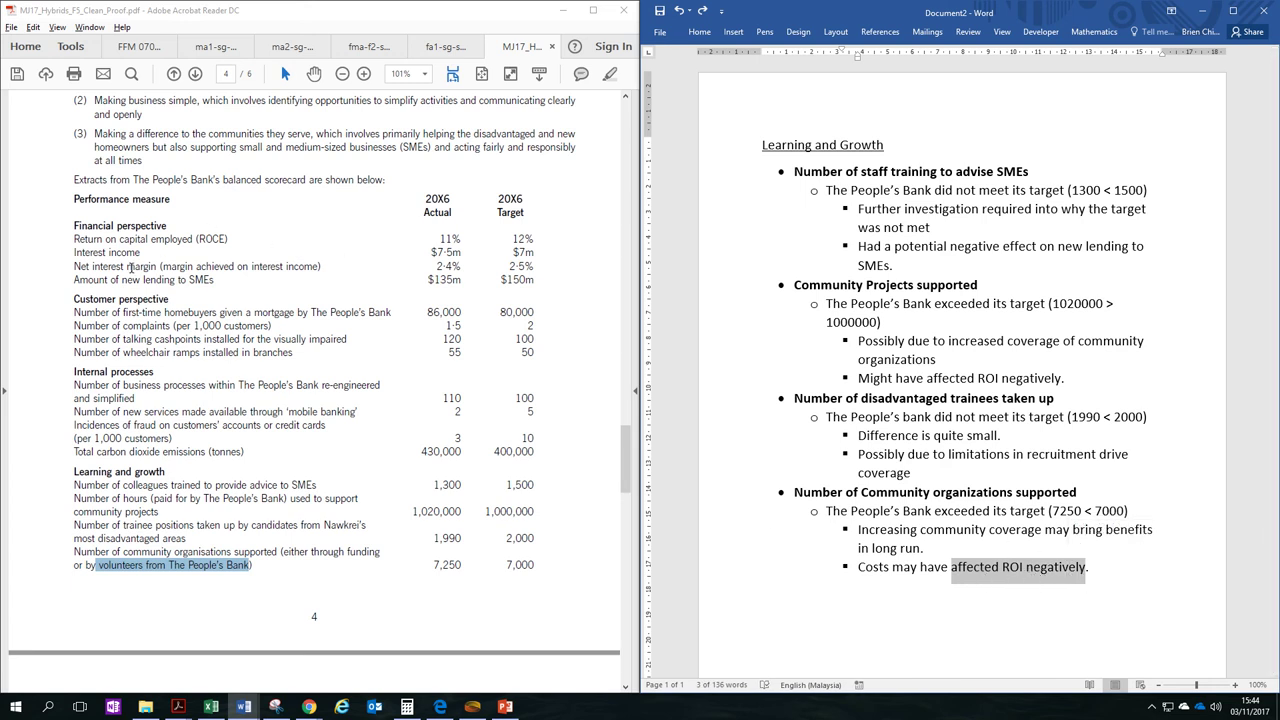
pyautogui.click(86, 243)
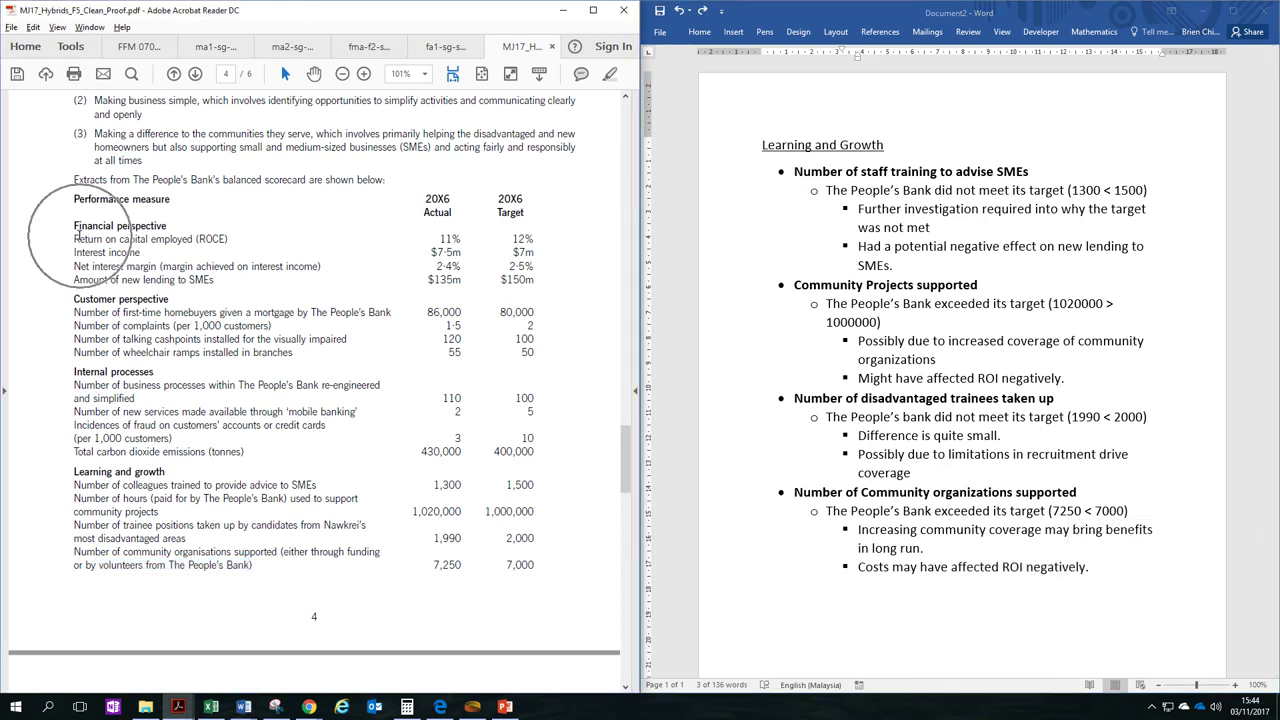
pyautogui.moveTo(80, 237); pyautogui.dragTo(300, 240)
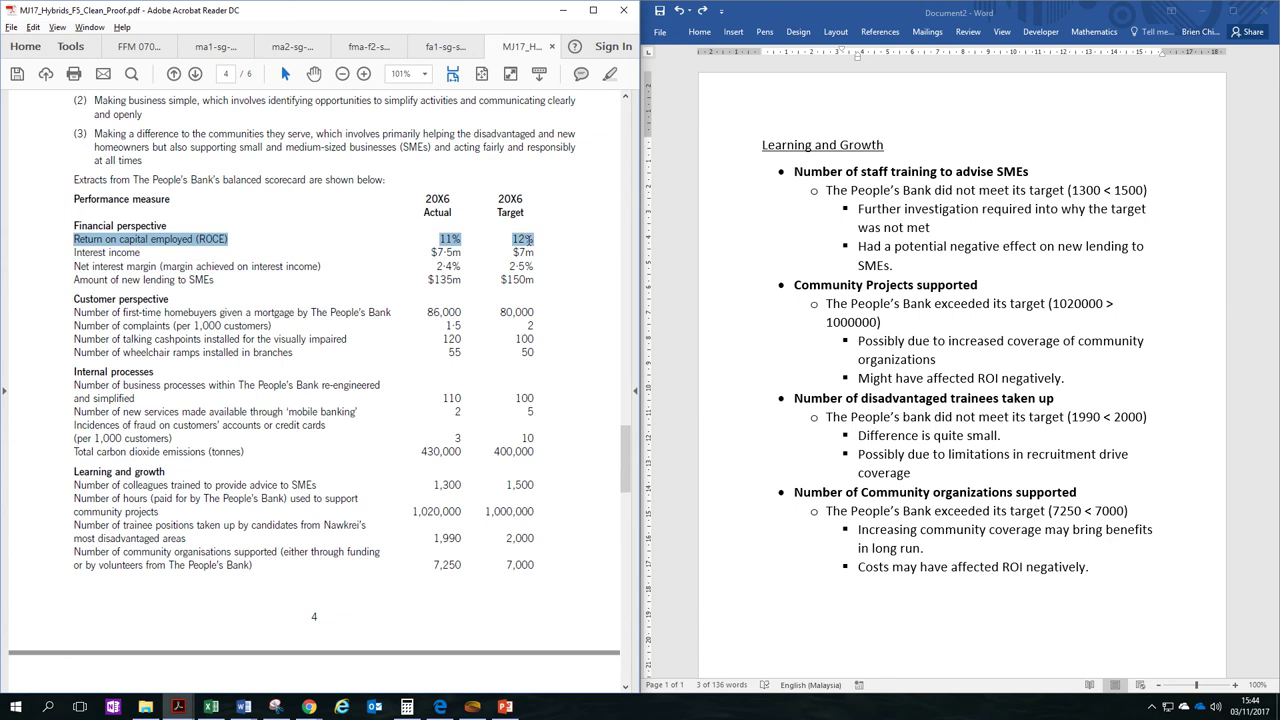
# Paste the 'Overall…' conclusion paragraph after the last bullet
pyautogui.click(1134, 578)
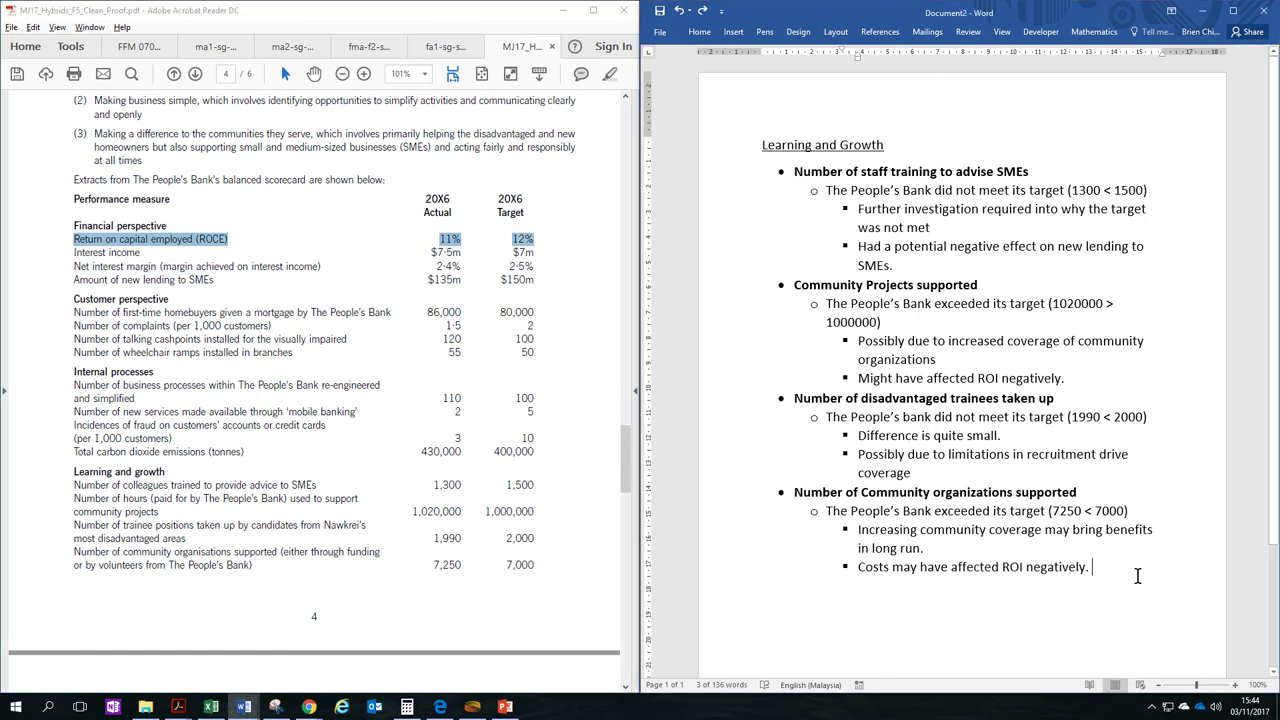
pyautogui.write('Overall, The People’s Bank has had a reasonably successful year, achieving many of its targets, with room for improvement especially in the financial and internal processes perspectives.')
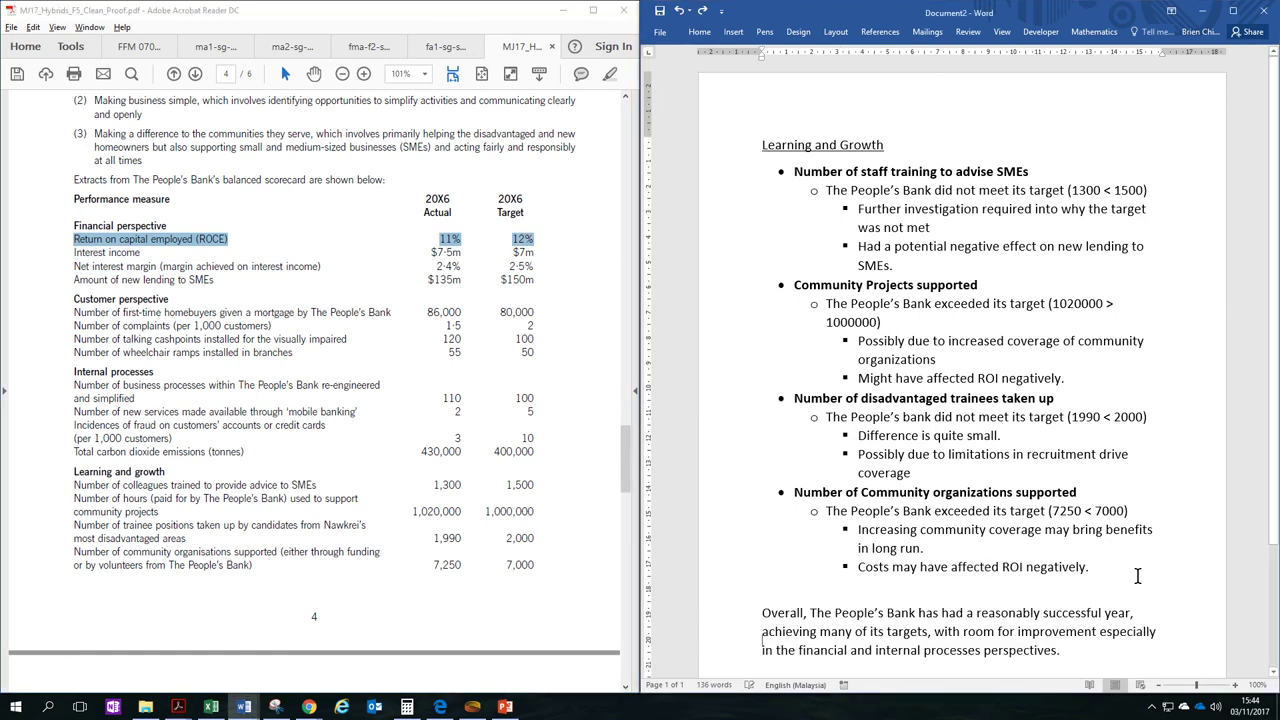
pyautogui.scroll(-3, 1137, 576)
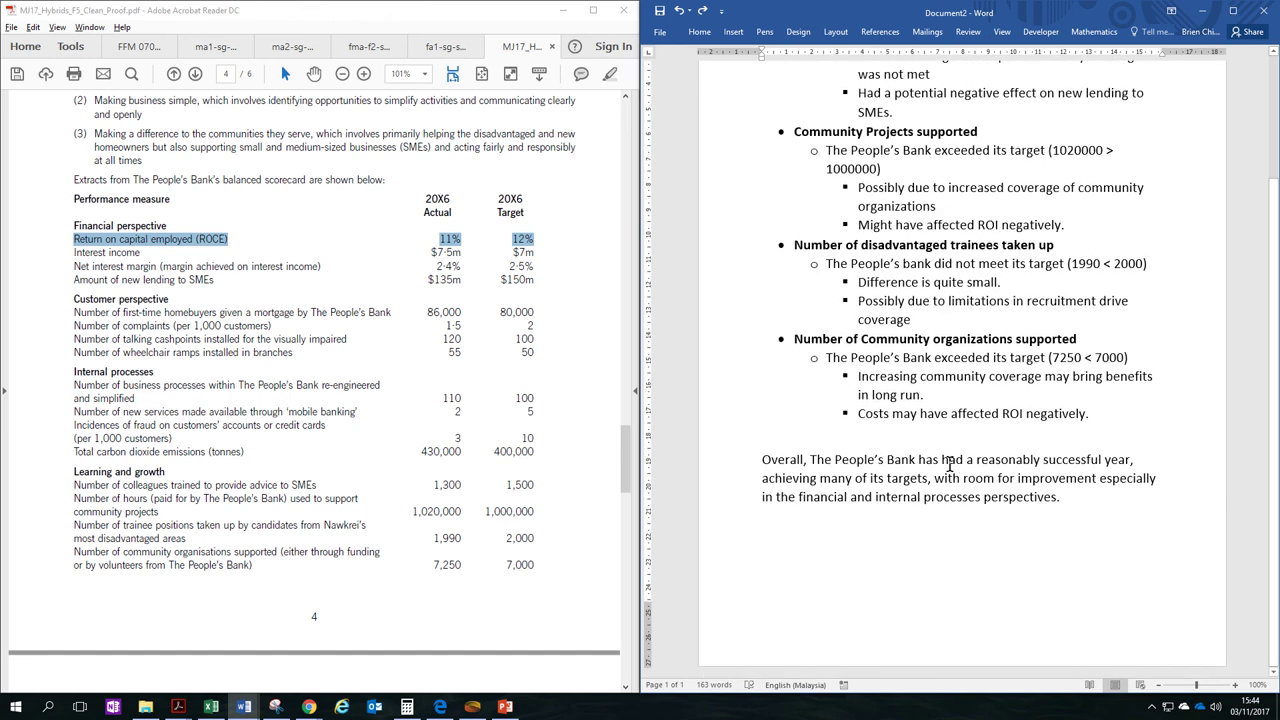
# Review the conclusion's key phrases: 'reasonably successful year', 'many of its targets', 'room for improvement'
pyautogui.moveTo(942, 461); pyautogui.dragTo(1130, 460)
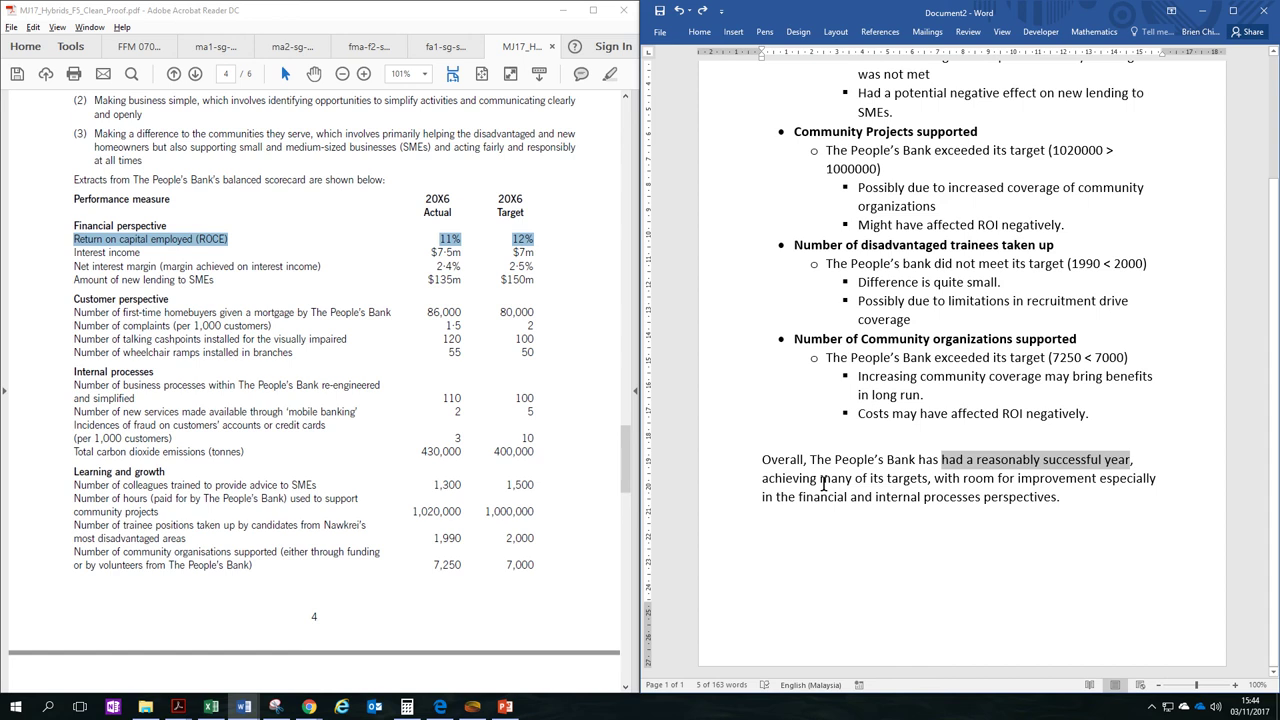
pyautogui.moveTo(821, 479); pyautogui.dragTo(912, 490)
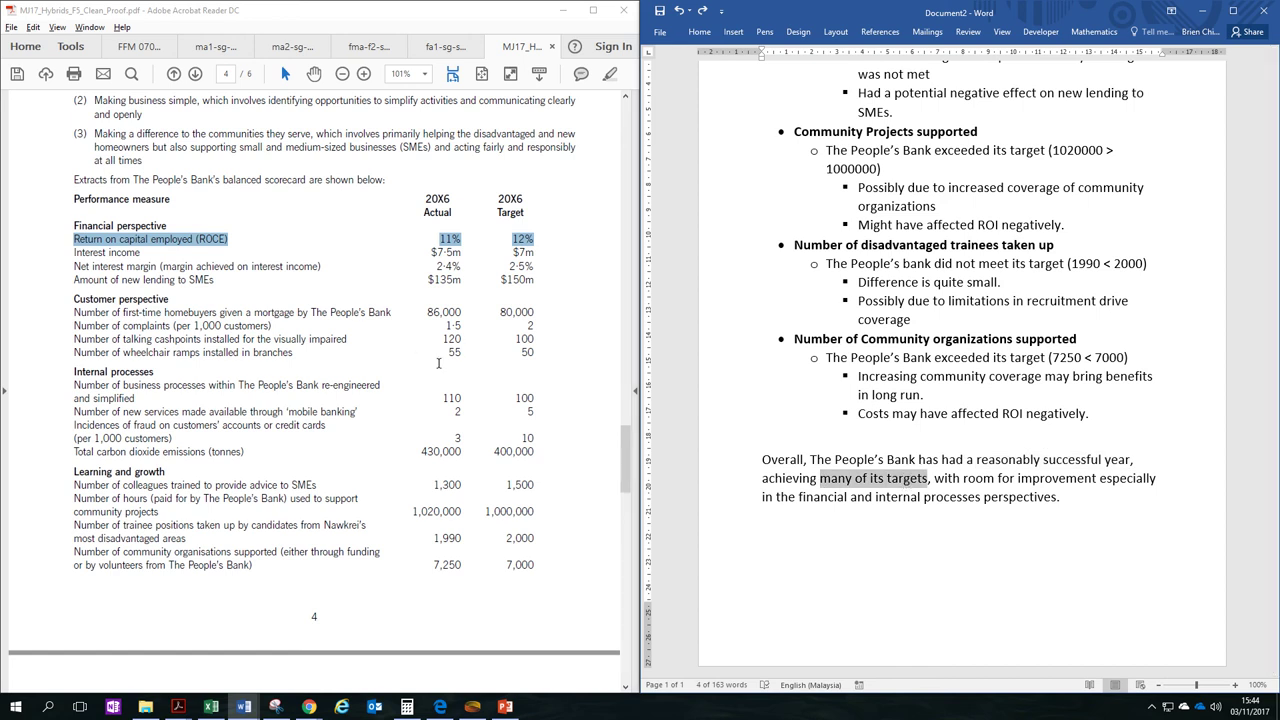
pyautogui.click(1003, 513)
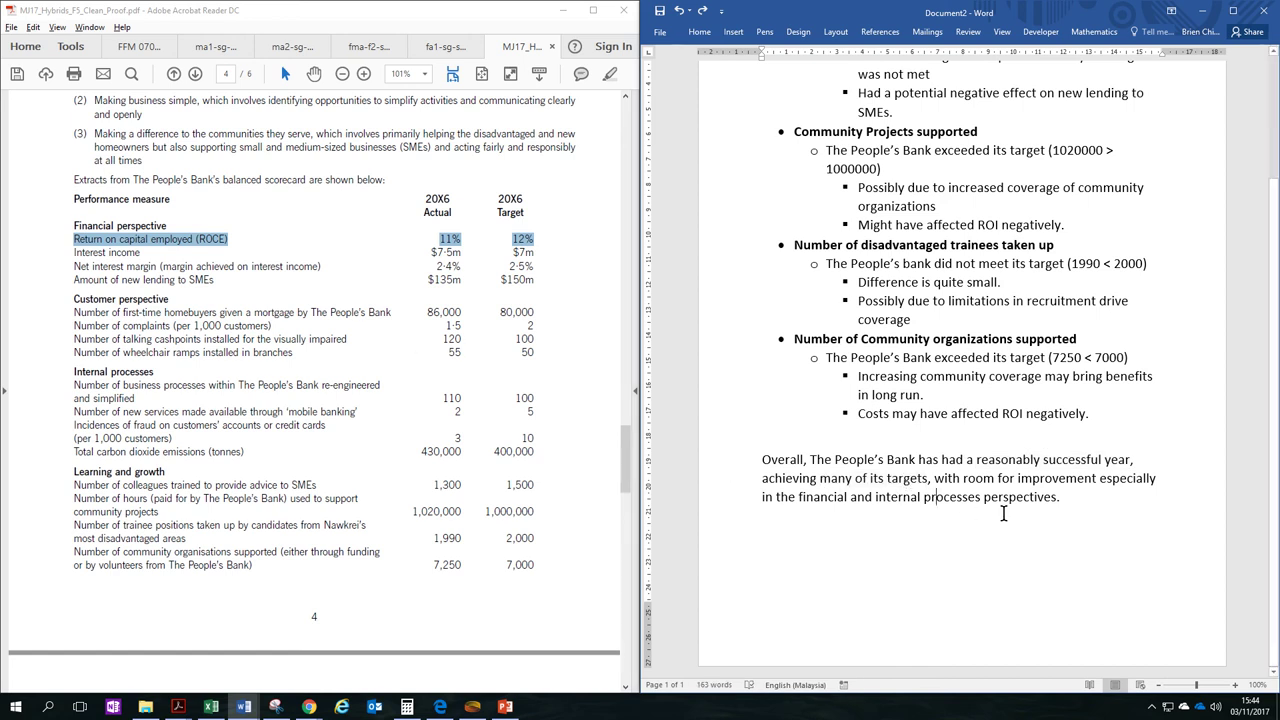
pyautogui.moveTo(966, 479); pyautogui.dragTo(1110, 480)
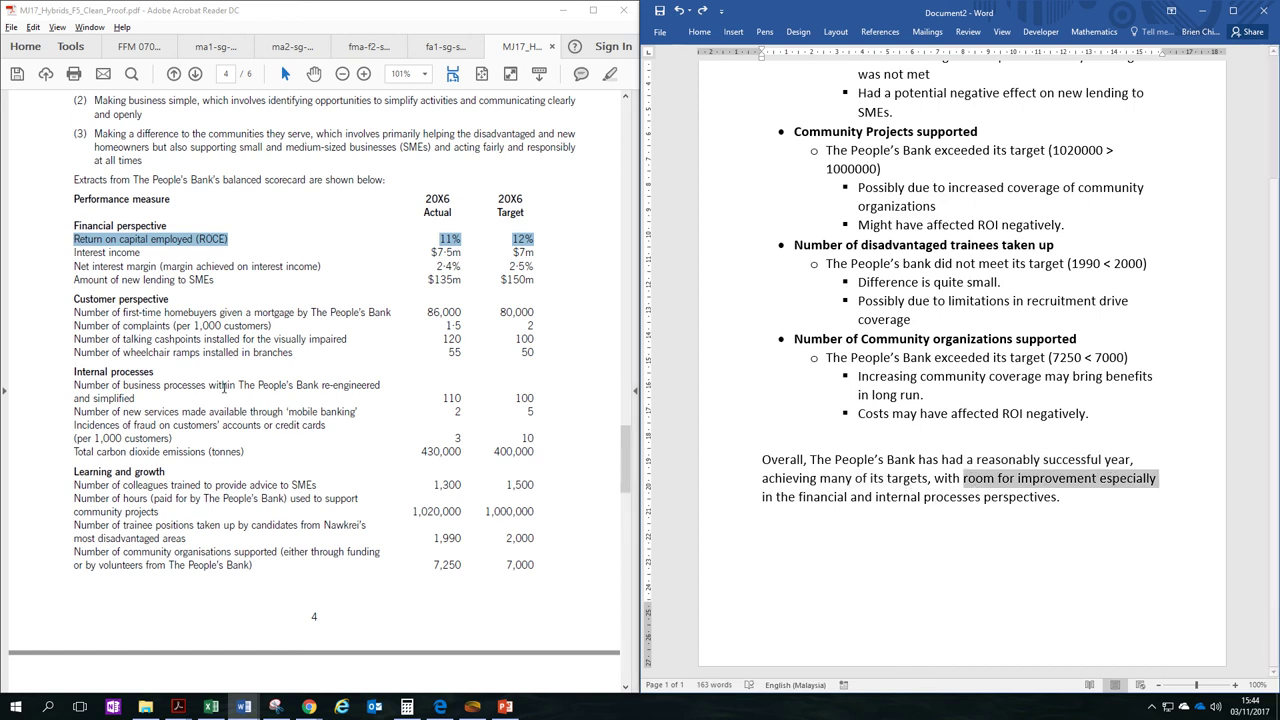
pyautogui.click(175, 275)
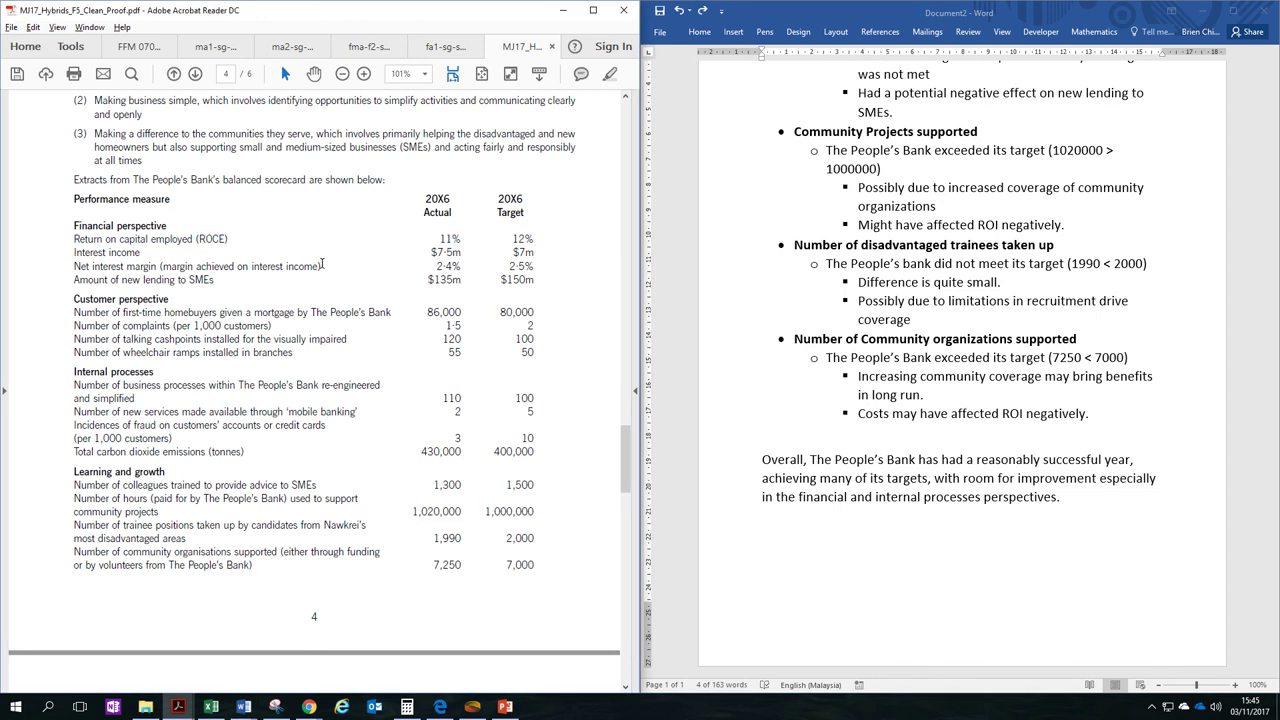
pyautogui.moveTo(100, 240); pyautogui.dragTo(498, 244)
pyautogui.click(461, 287)
pyautogui.moveTo(84, 266); pyautogui.dragTo(543, 281)
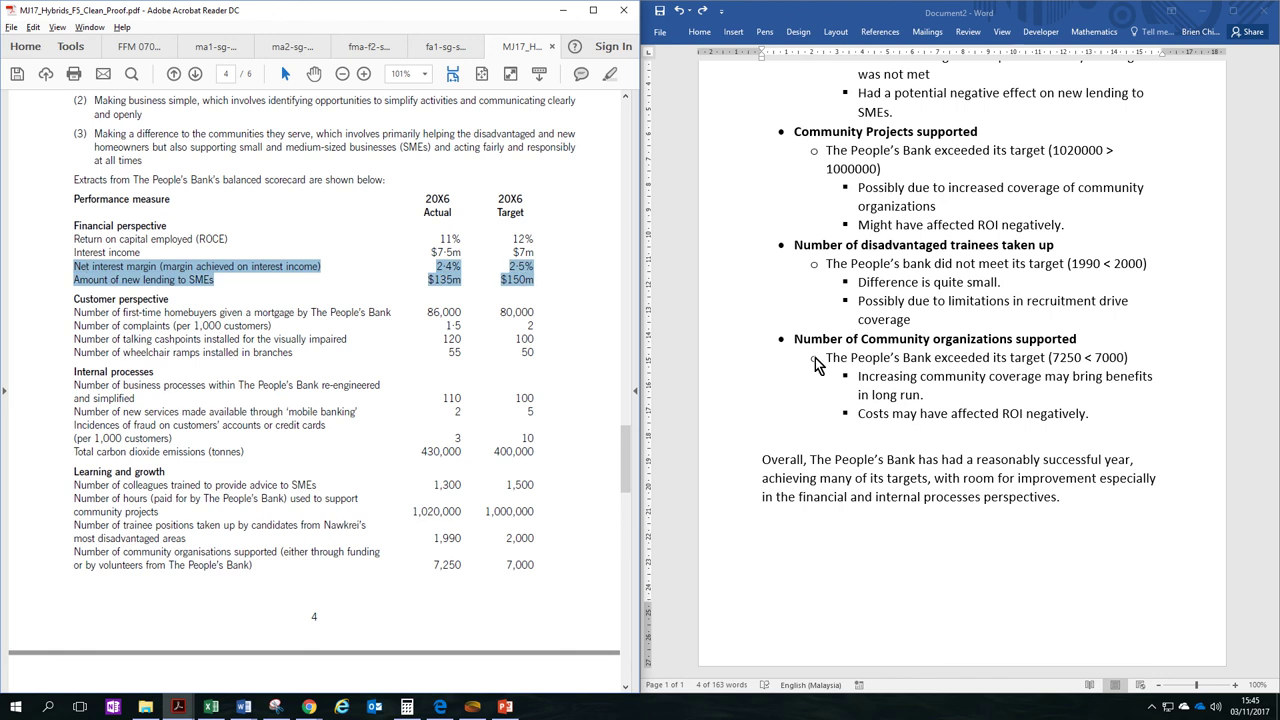
pyautogui.moveTo(962, 478); pyautogui.dragTo(1057, 500)
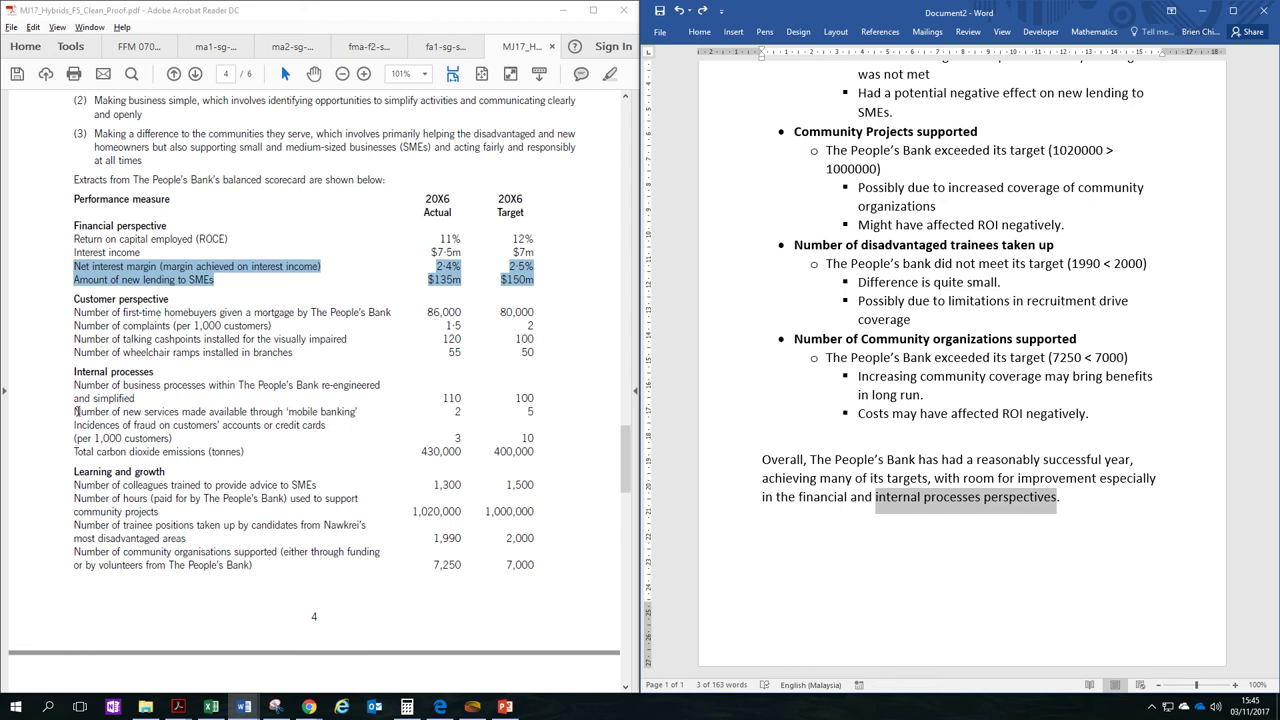
pyautogui.moveTo(76, 411); pyautogui.dragTo(371, 412)
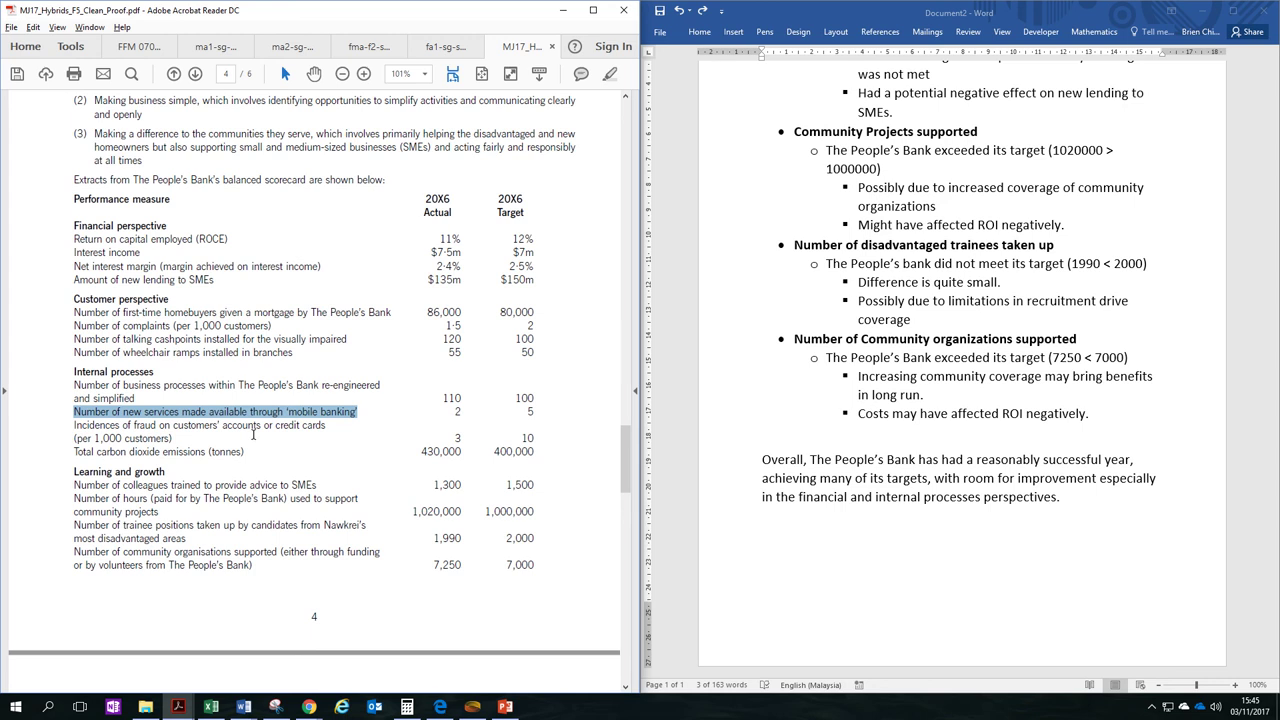
pyautogui.moveTo(76, 453); pyautogui.dragTo(537, 461)
pyautogui.moveTo(1249, 534); pyautogui.dragTo(916, 530)
pyautogui.click(1088, 506)
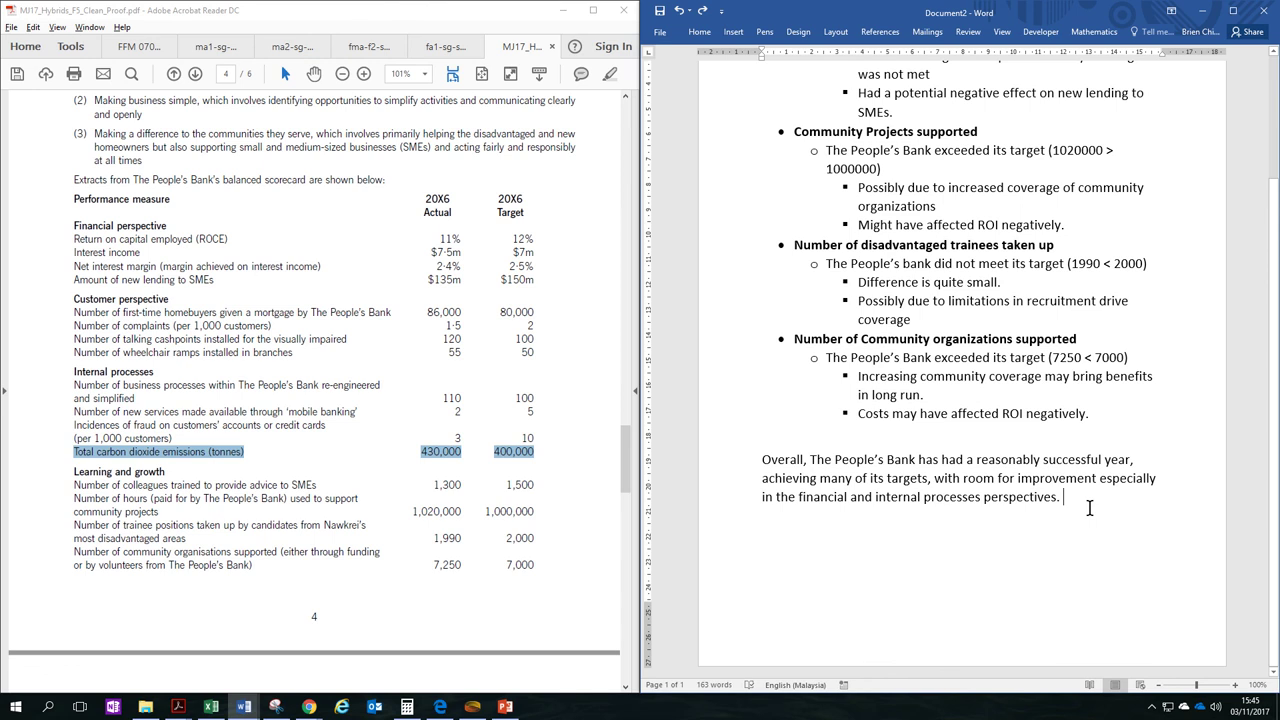